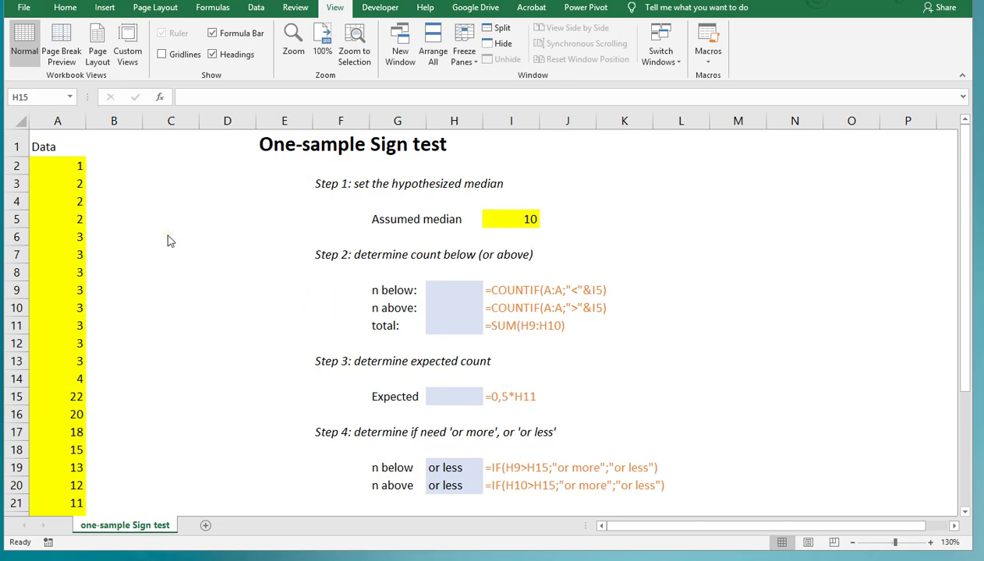
Examine the data values in column A and the assumed median in cell I5
click(59, 164)
scroll(48, 231, down, 4)
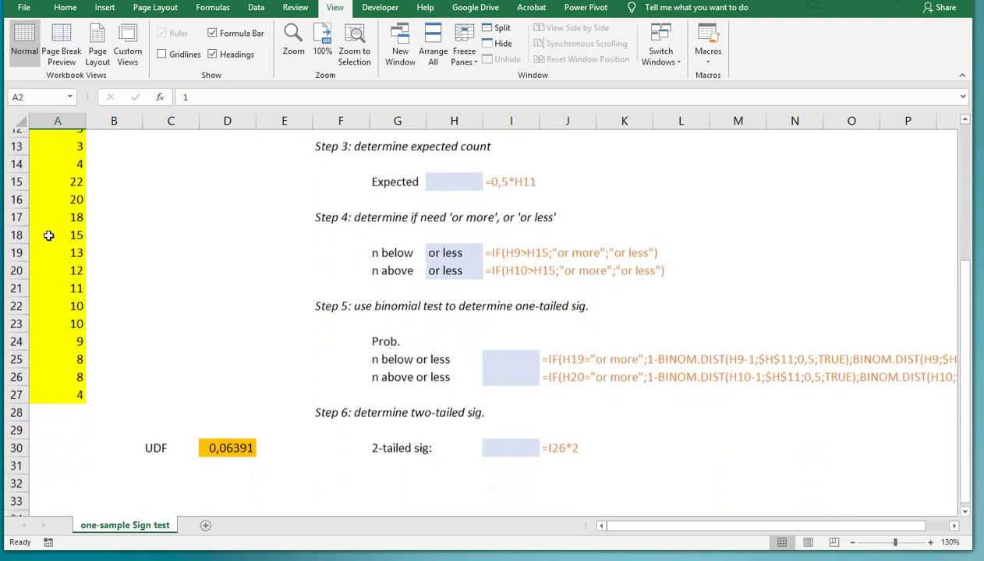
scroll(49, 234, up, 3)
scroll(48, 236, up, 1)
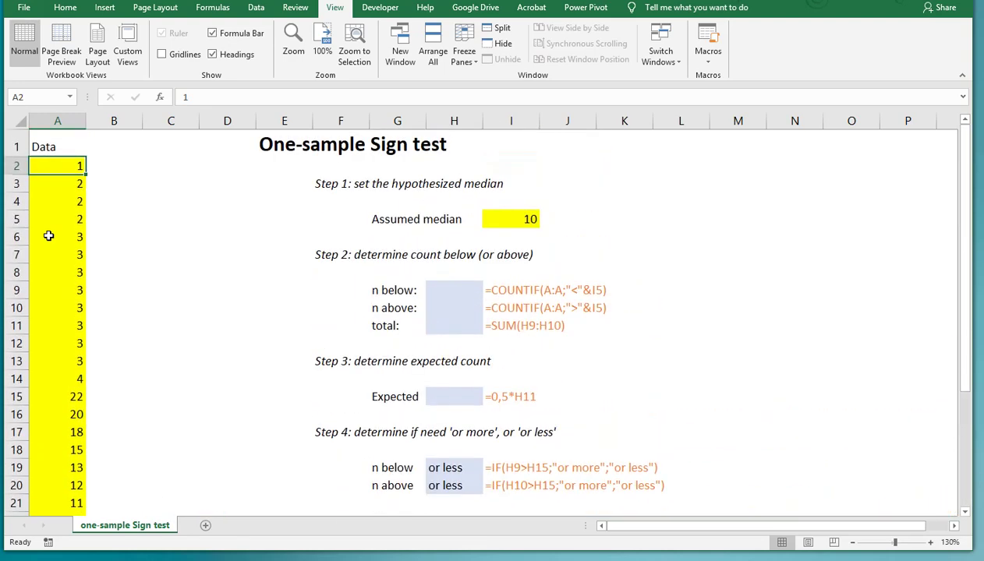
click(398, 220)
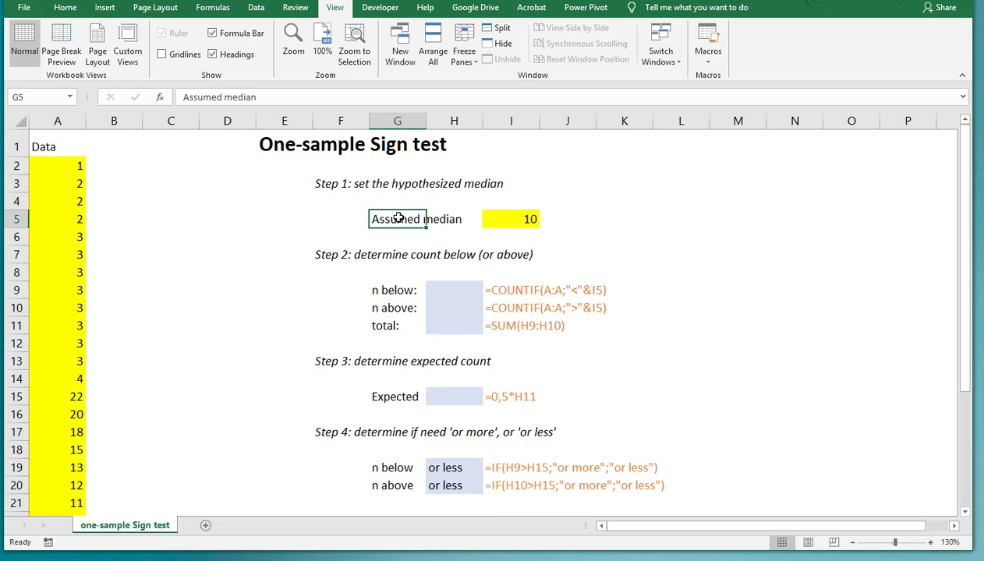
click(348, 219)
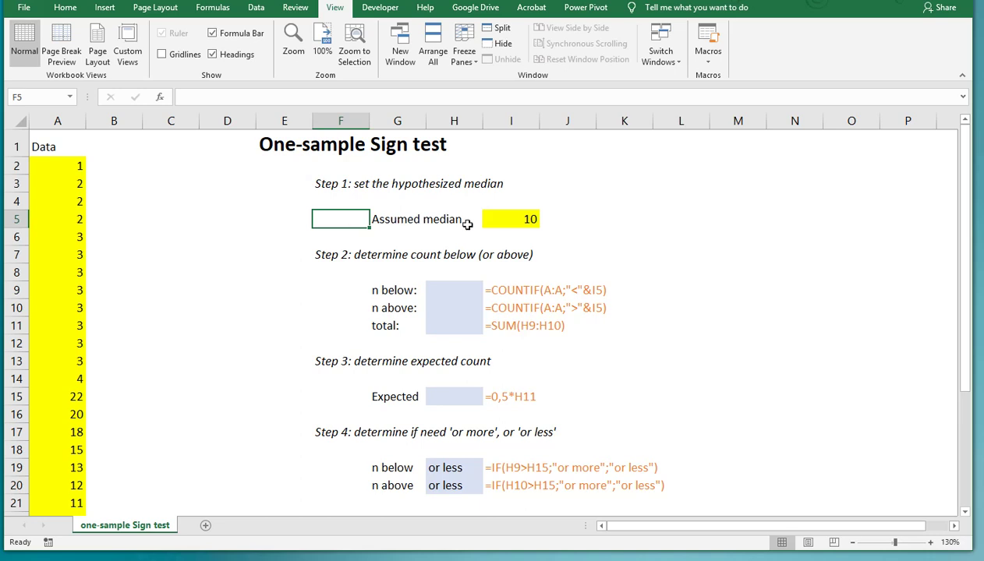
click(501, 215)
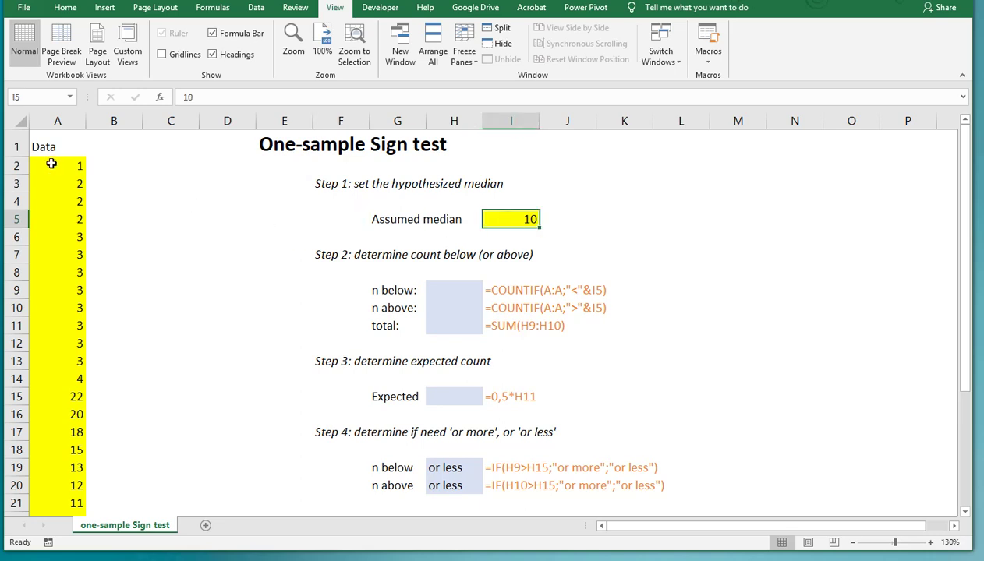
click(50, 161)
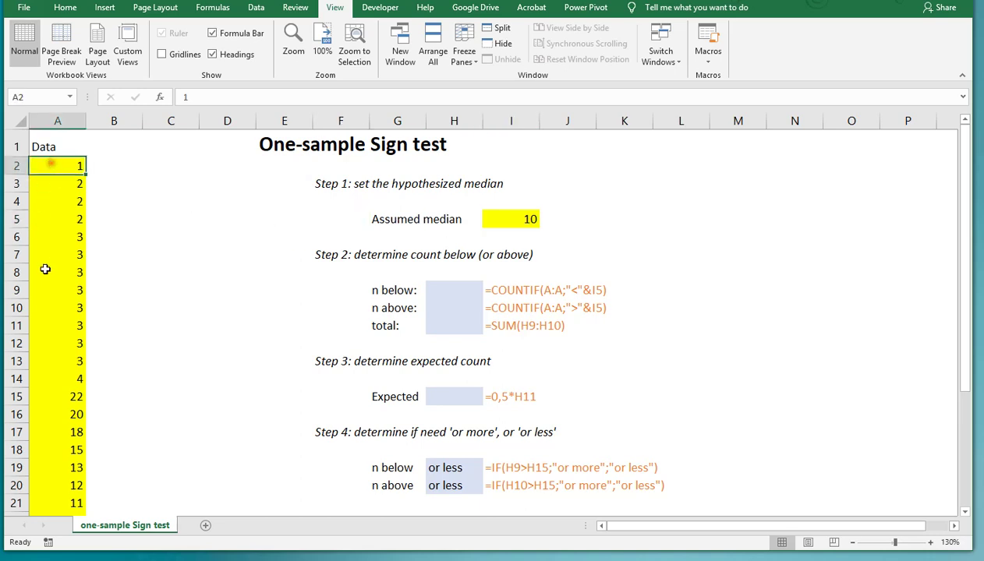
Count the data values below the assumed median in H9 with the formula =COUNTIF(A:A;"<"&I5)
click(455, 292)
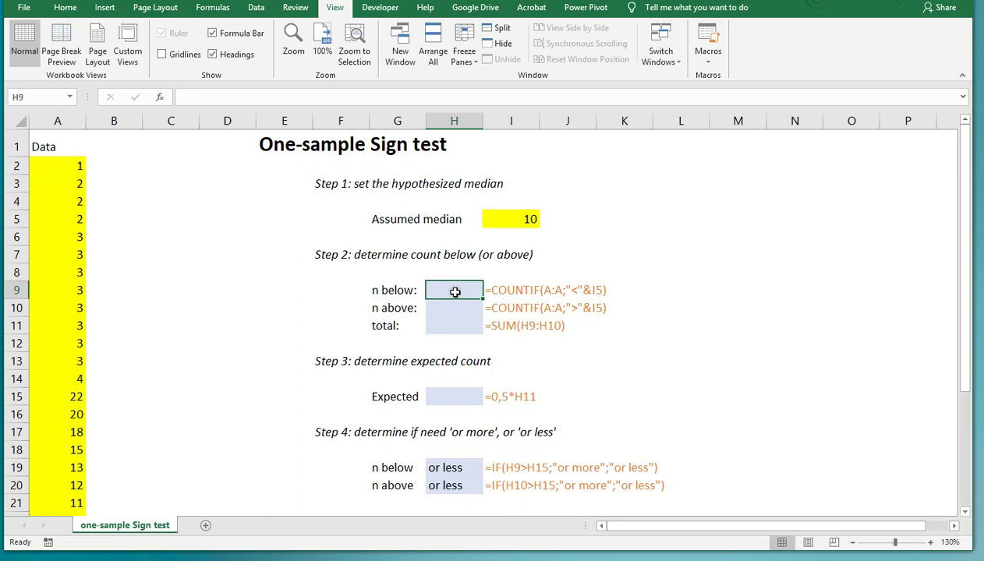
text(=COUNT()
key(BackSpace)
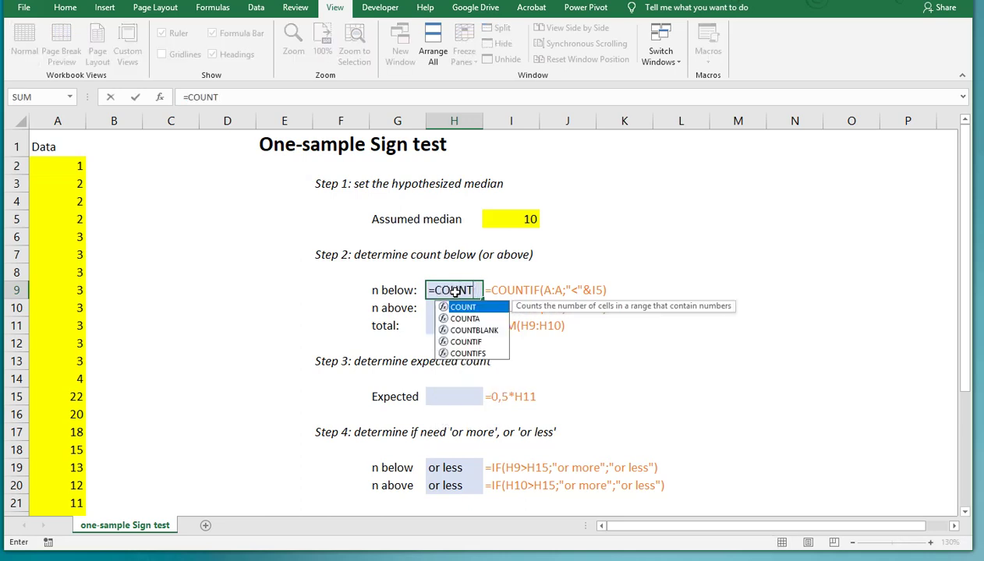
text(IF()
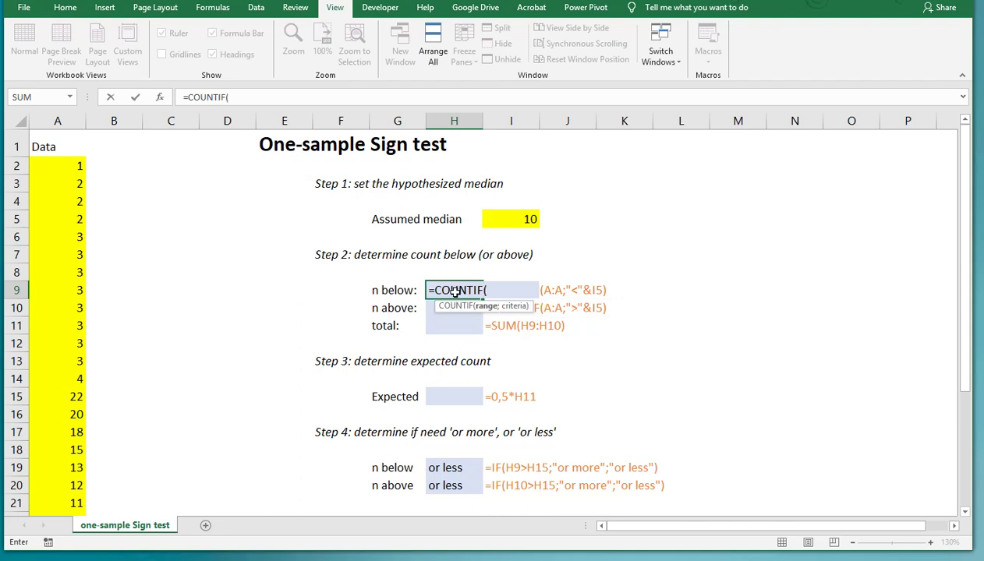
click(58, 121)
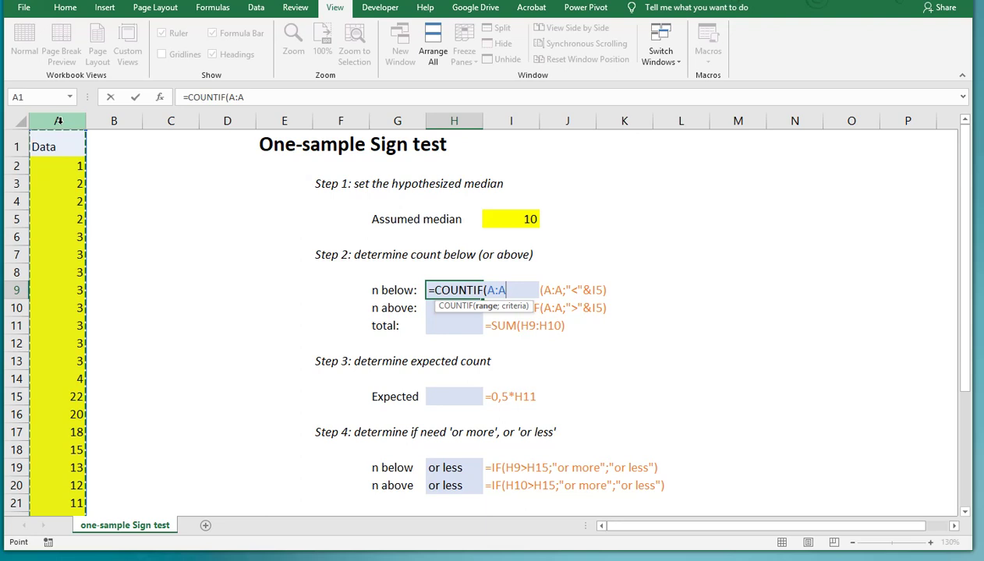
text(;)
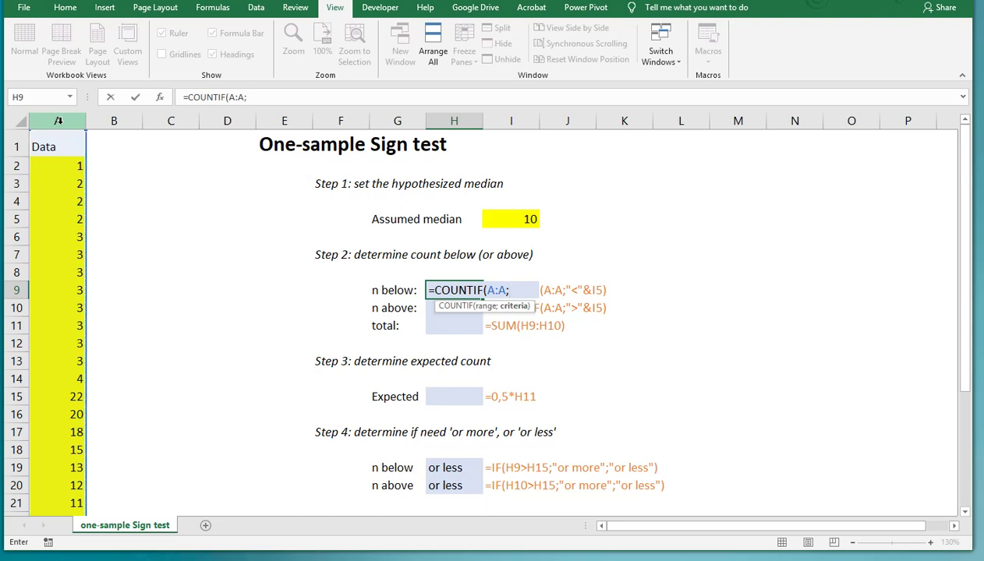
text("<"&)
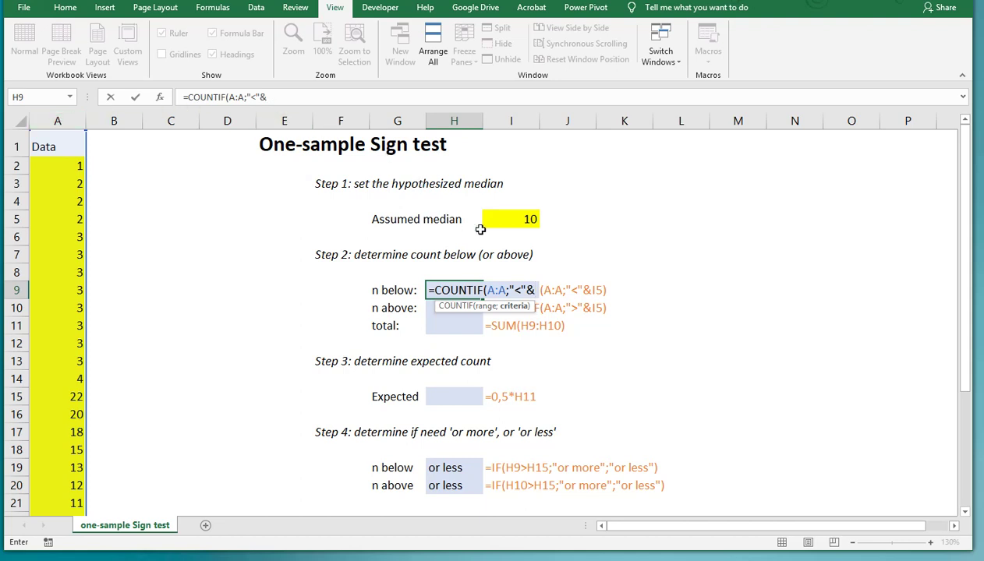
click(523, 218)
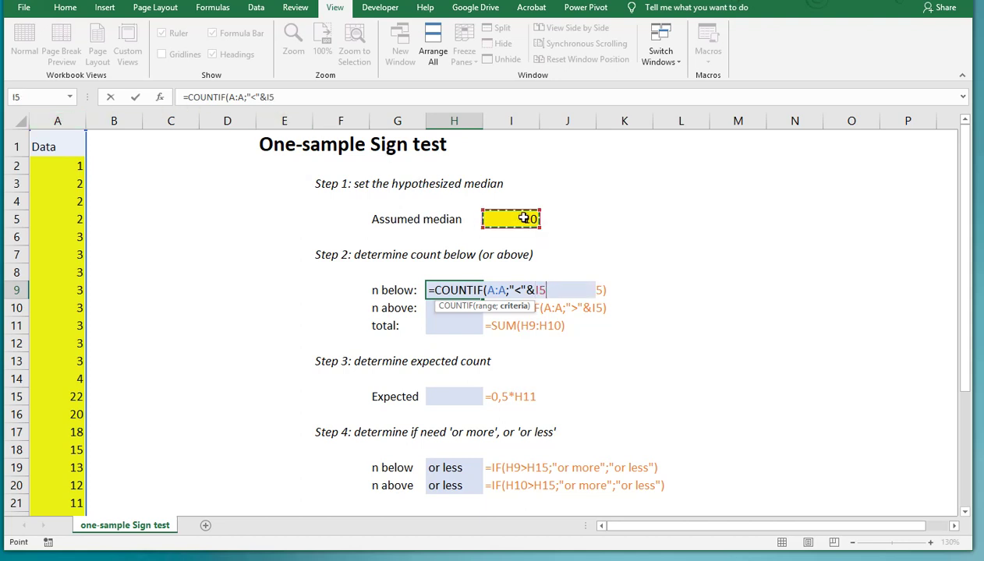
key(Return)
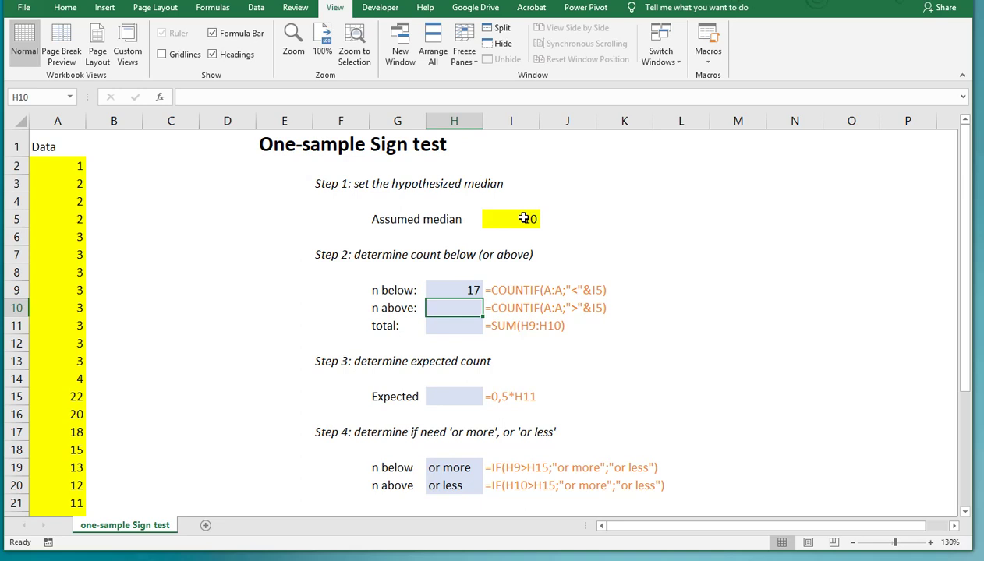
Count the data values above the assumed median in H10 with the formula =COUNTIF(A:A;">"&I5)
text(=)
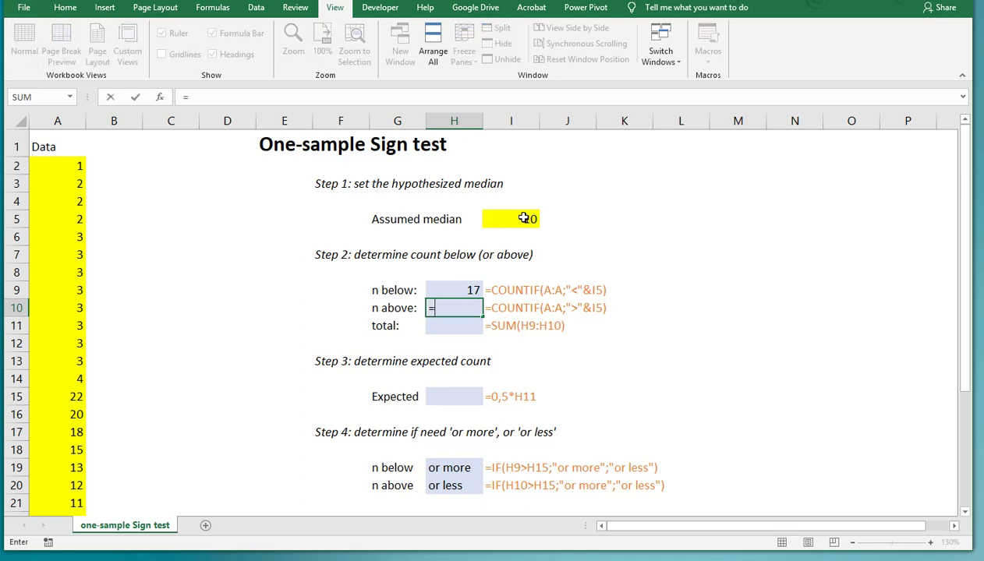
text(COUNTIF()
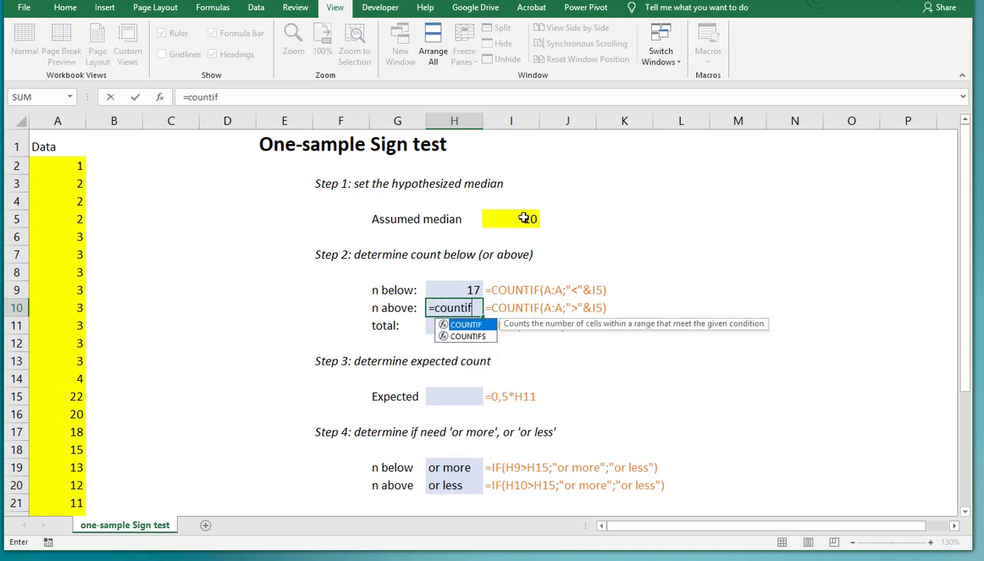
text(A)
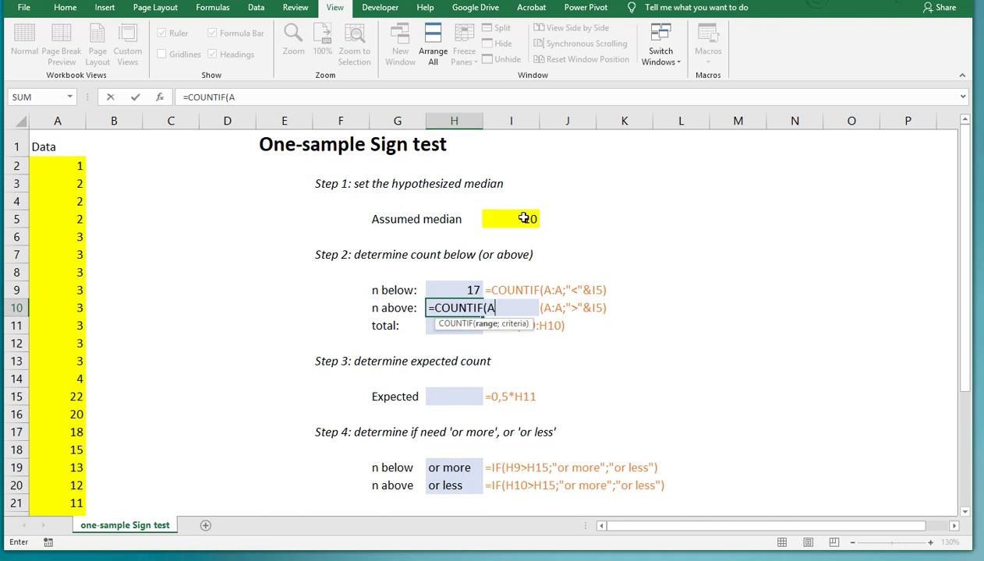
text(:A;)
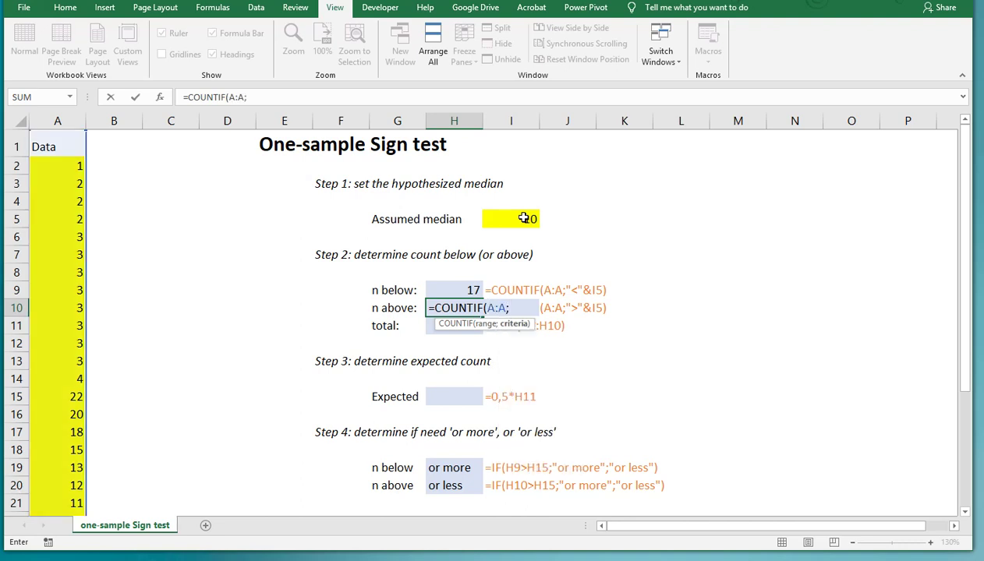
text(">"&)
click(523, 218)
key(Return)
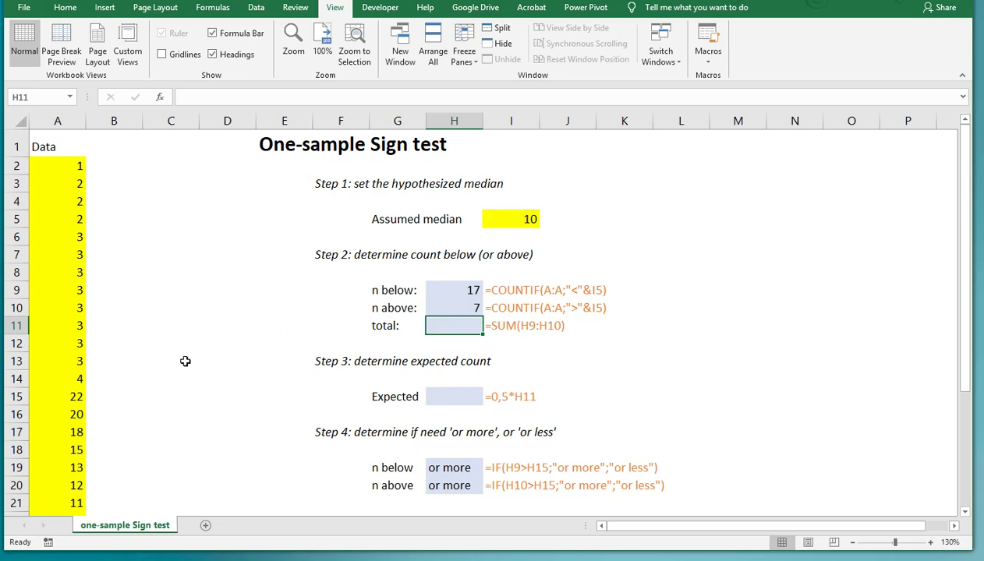
Add up the below and above counts in the total cell H11 with the formula =SUM(H9:H10)
scroll(185, 361, down, 1)
drag(69, 461, 68, 473)
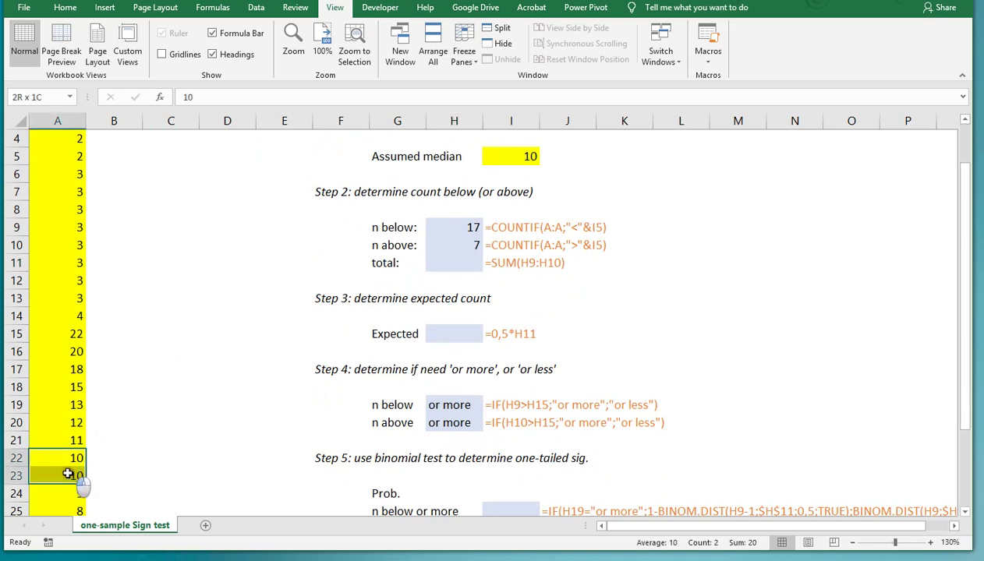
scroll(205, 430, up, 1)
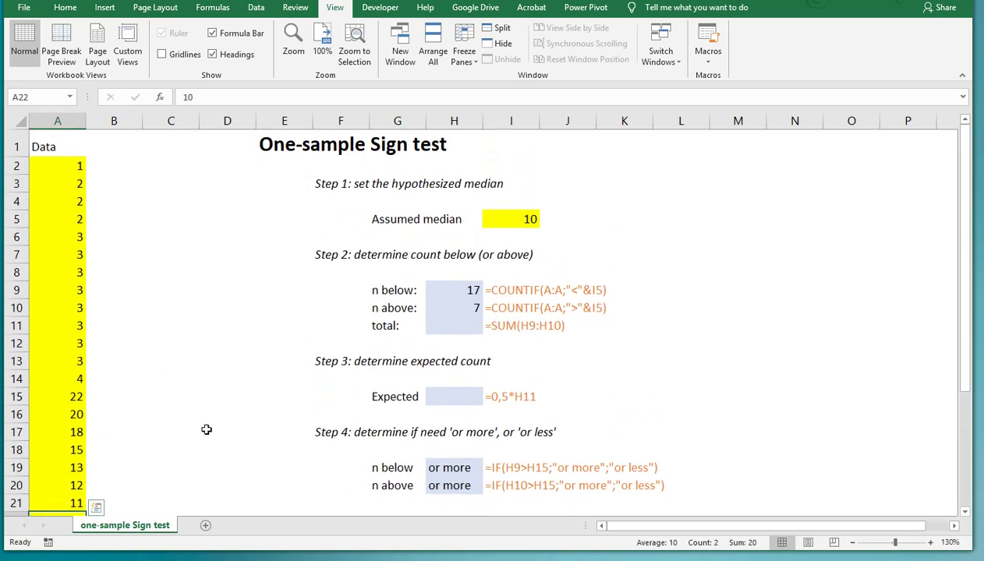
click(461, 327)
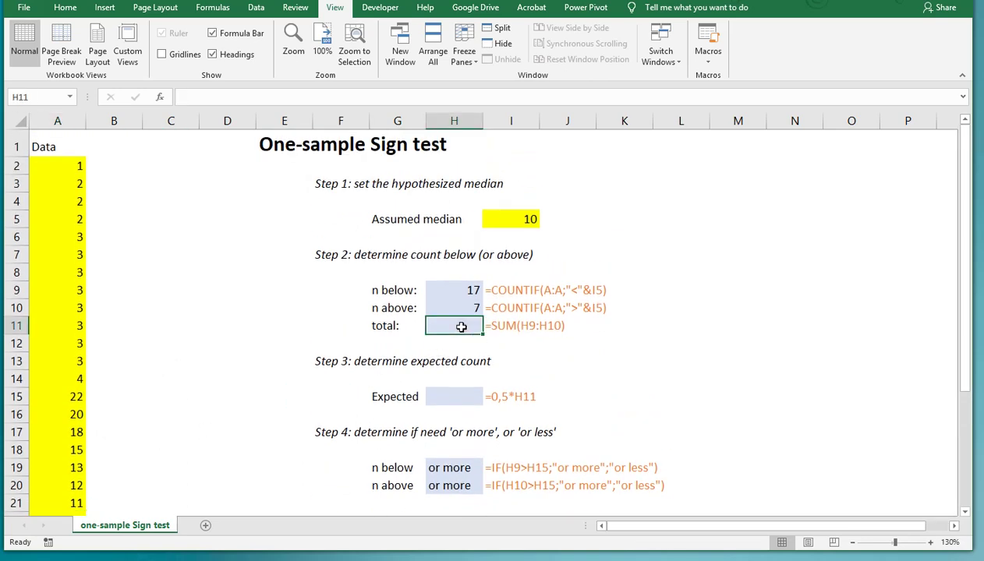
text(=)
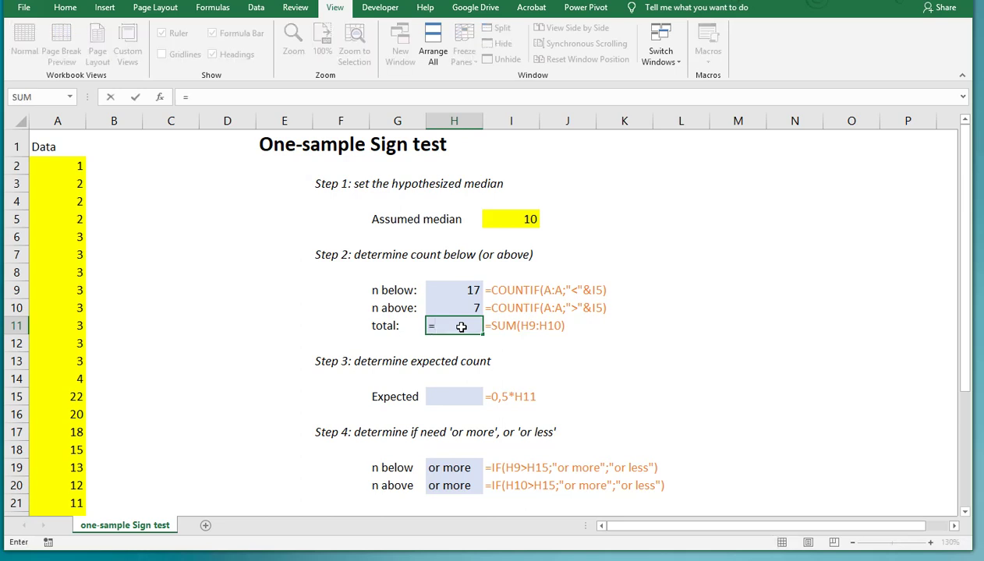
text(sum(H9:H10)
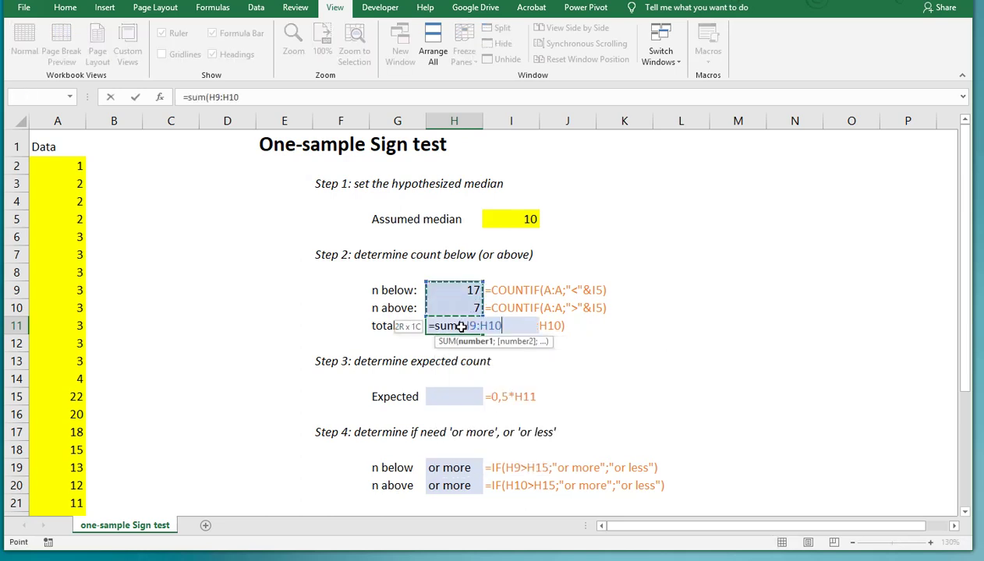
key(Return)
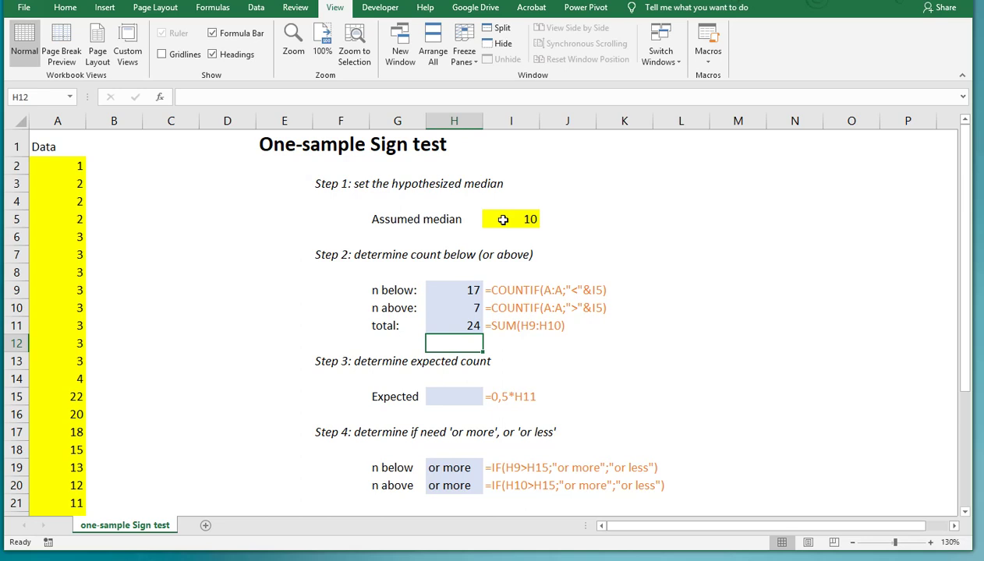
Calculate the expected count in H15 as half of the total, using the formula =H11*0,5
click(449, 284)
click(453, 307)
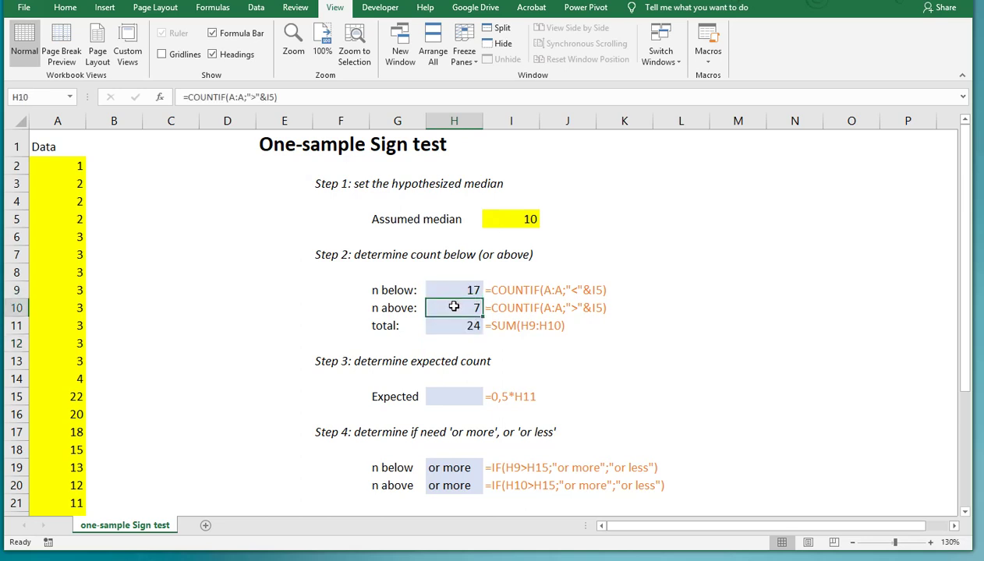
click(447, 395)
text(=)
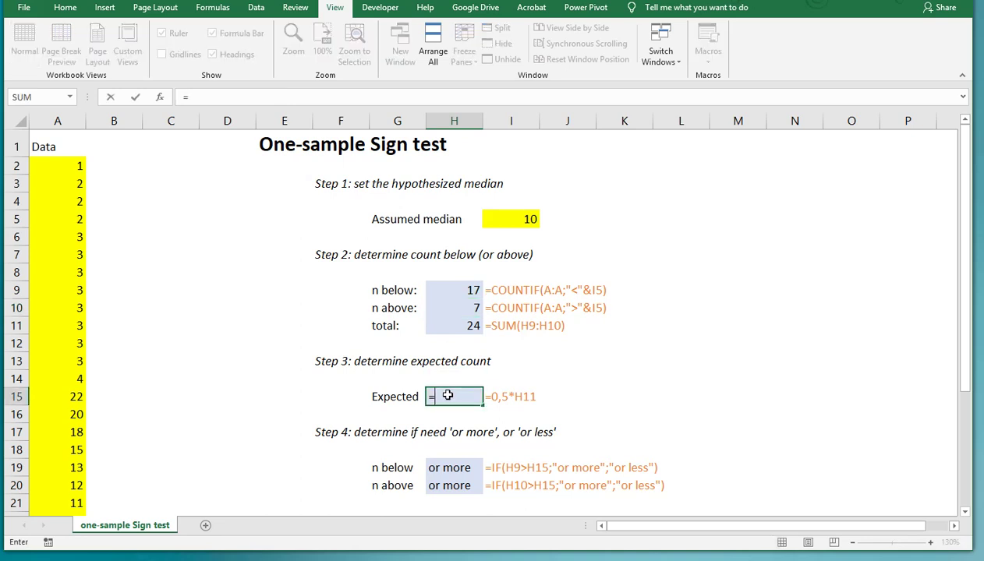
click(453, 326)
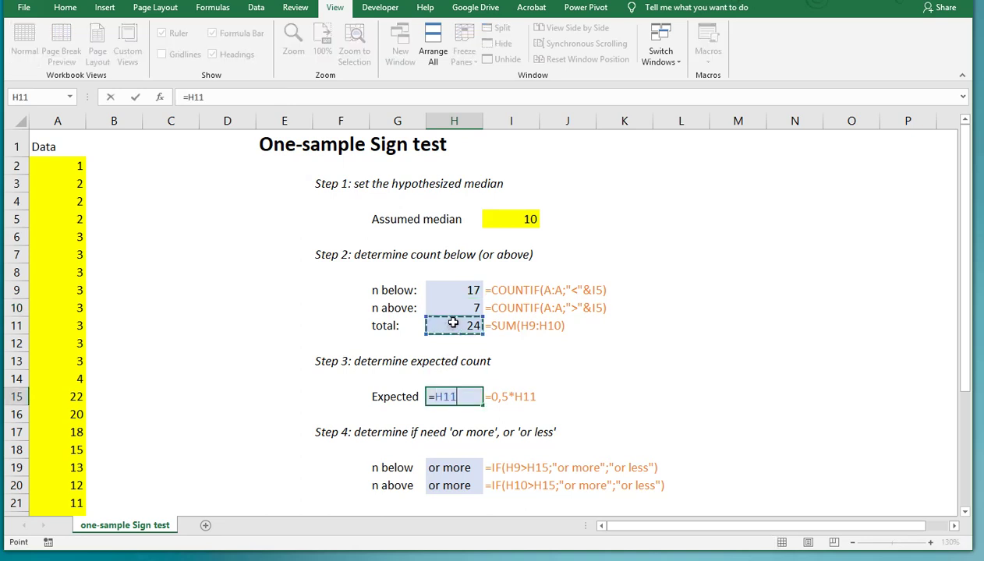
text(*,5)
key(Return)
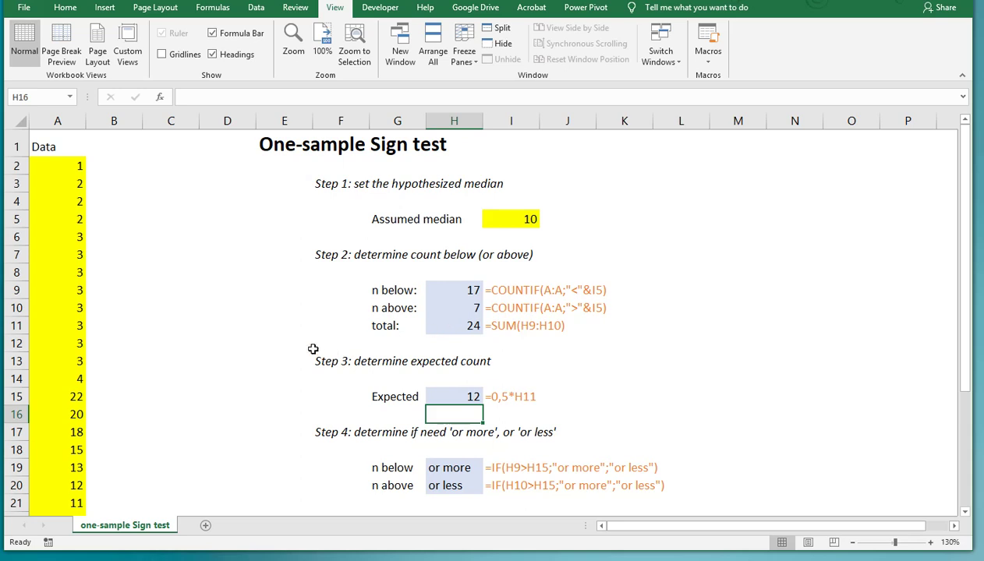
Compare the below and above counts with the expected count, and clear the Step 4 result cells H19:H20
scroll(312, 349, down, 1)
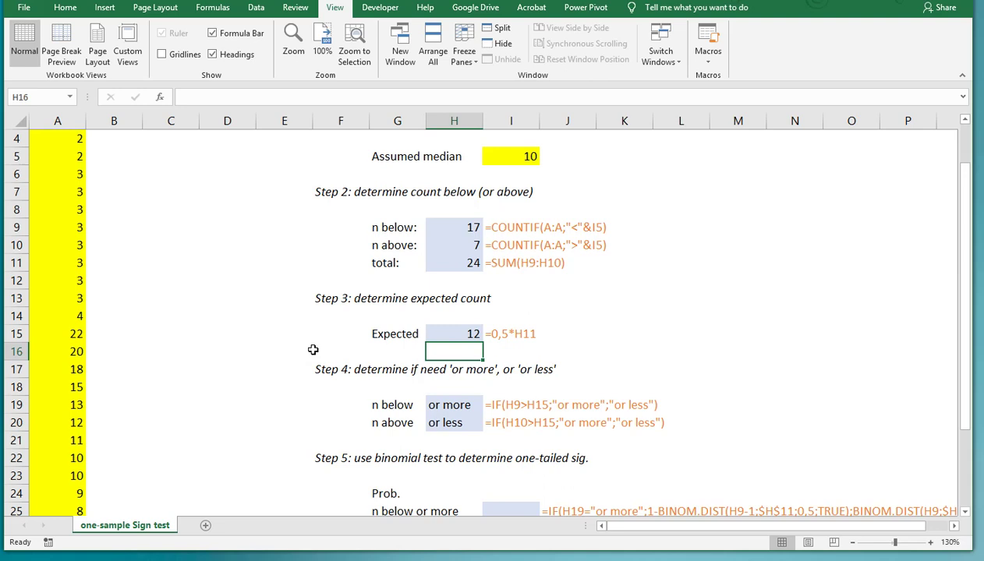
click(455, 227)
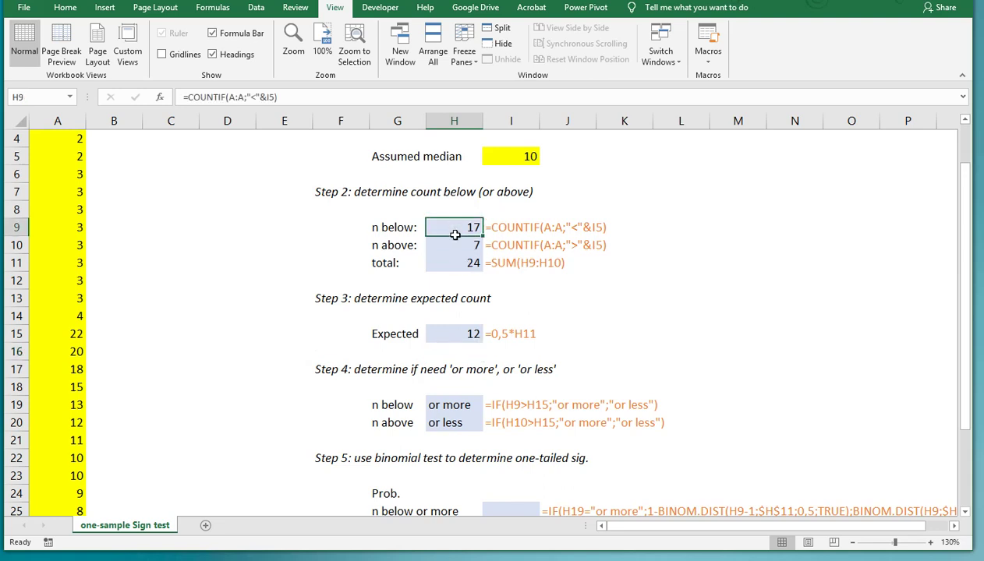
click(452, 335)
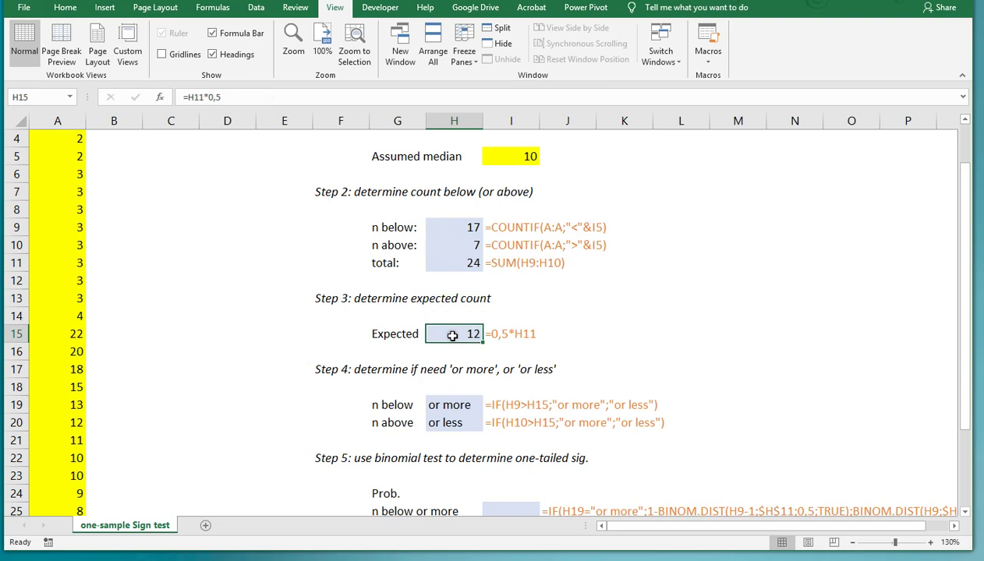
click(451, 228)
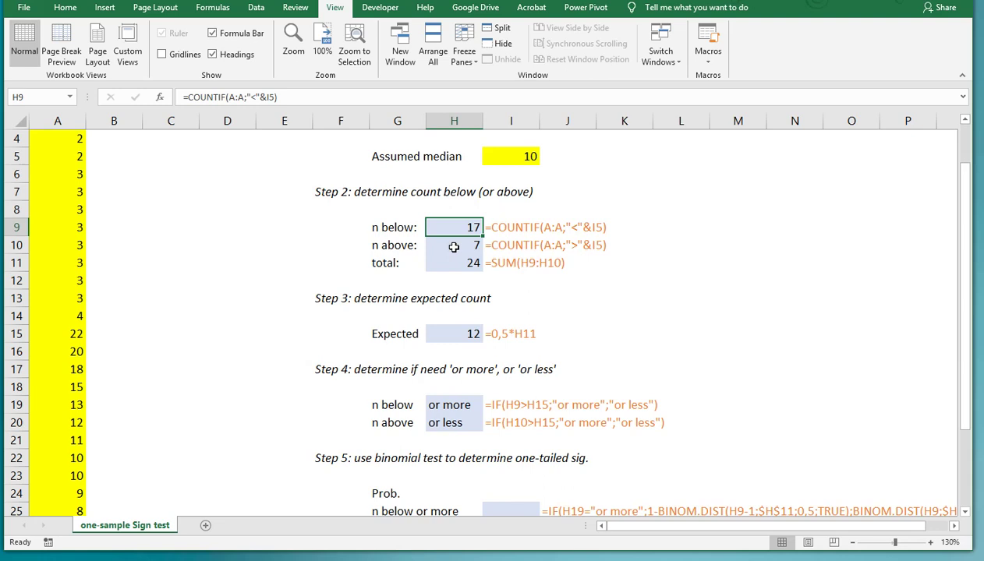
click(451, 248)
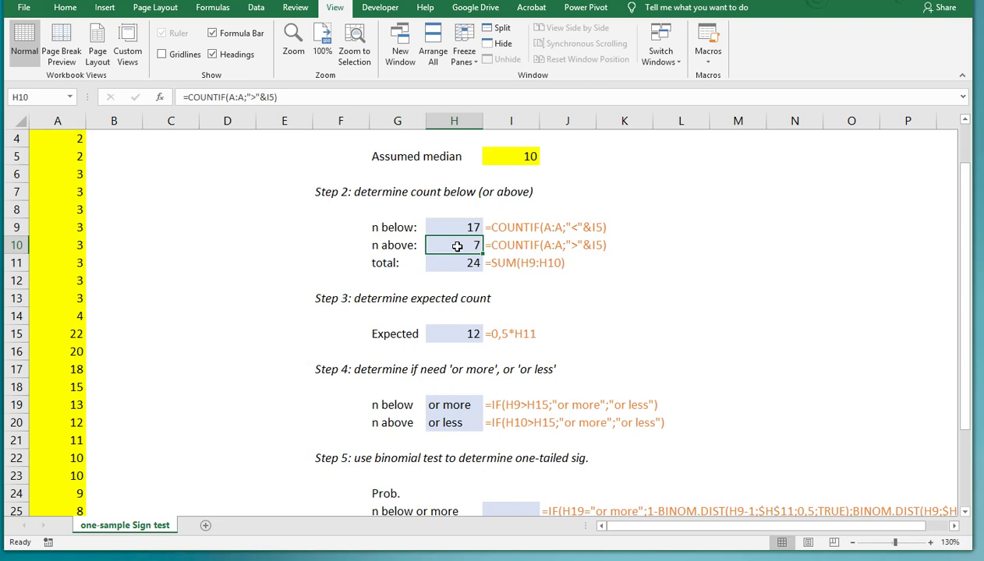
click(446, 404)
key(shift+Down)
key(Delete)
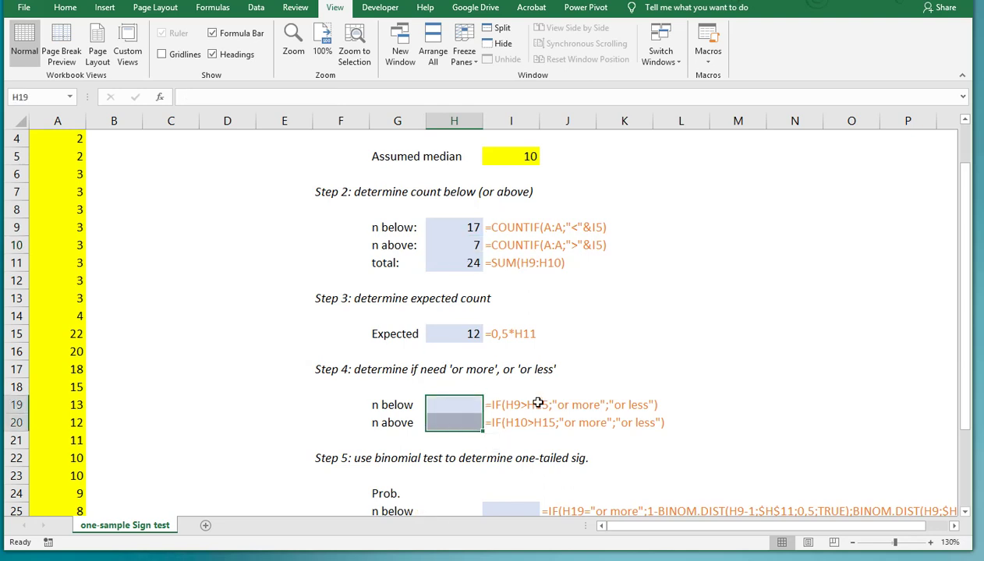
Determine the direction for n below in H19 with the formula =IF(H9>$H$15;"or more";"or less")
key(shift+Up)
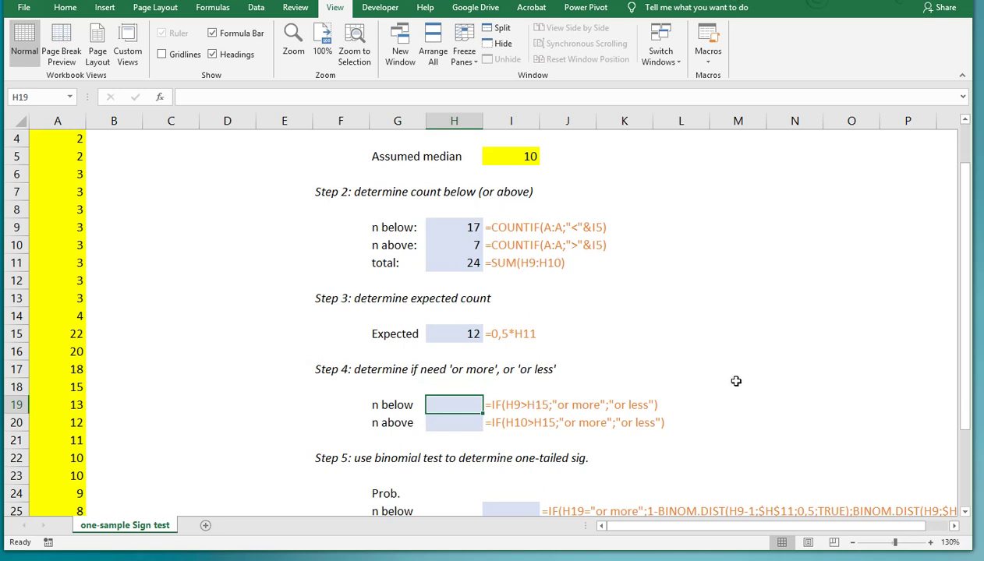
text(=IF()
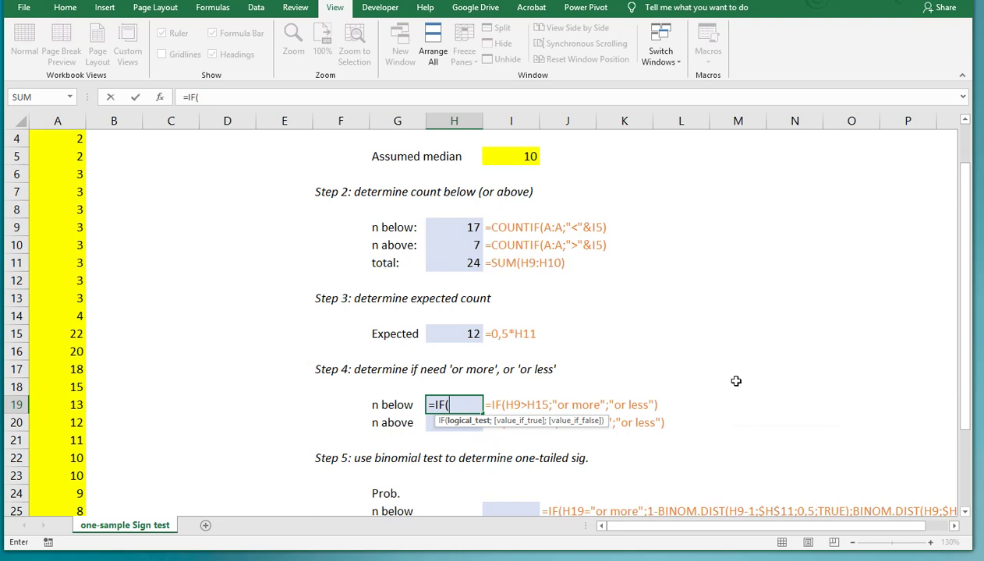
click(460, 227)
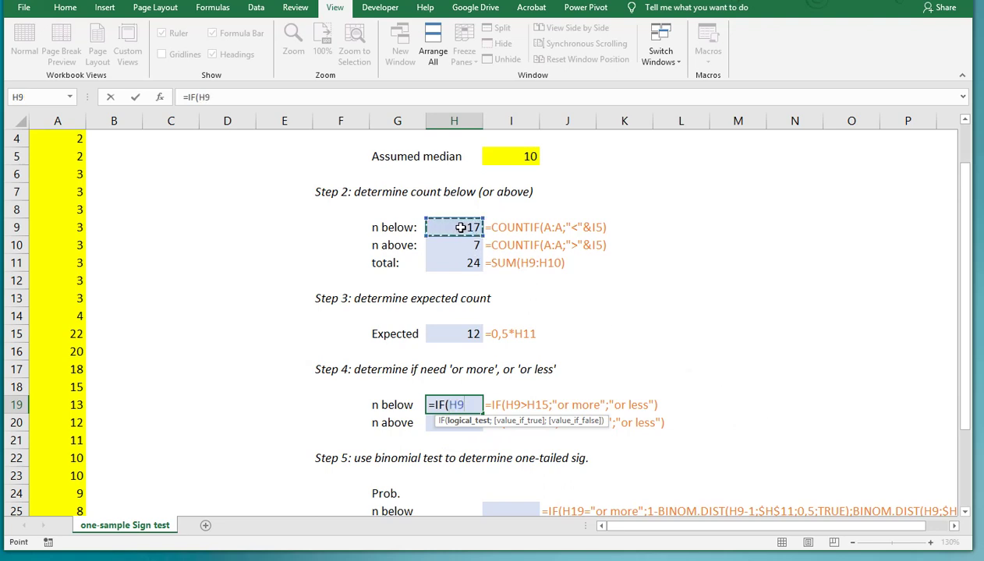
text(>)
click(448, 332)
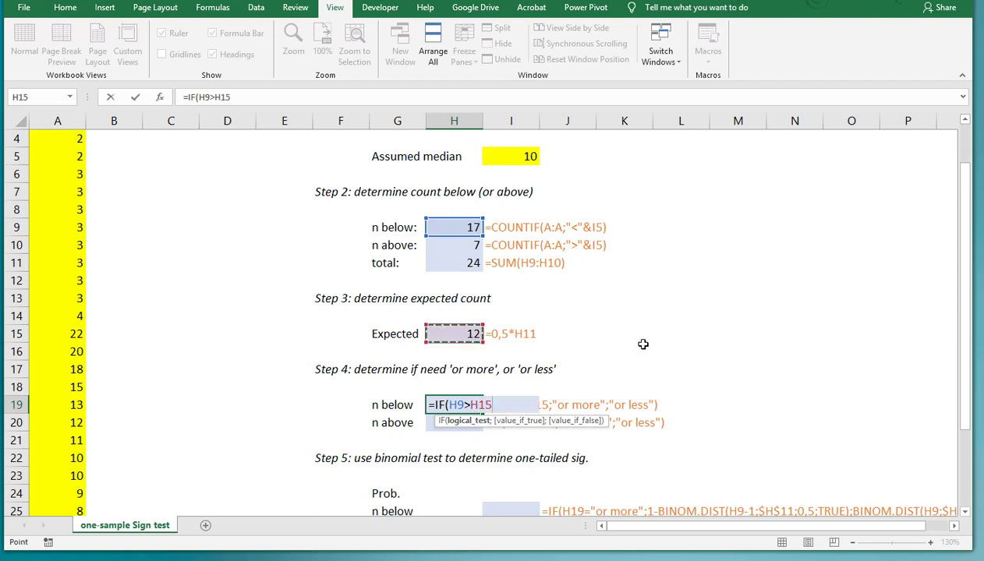
key(F4)
text(;")
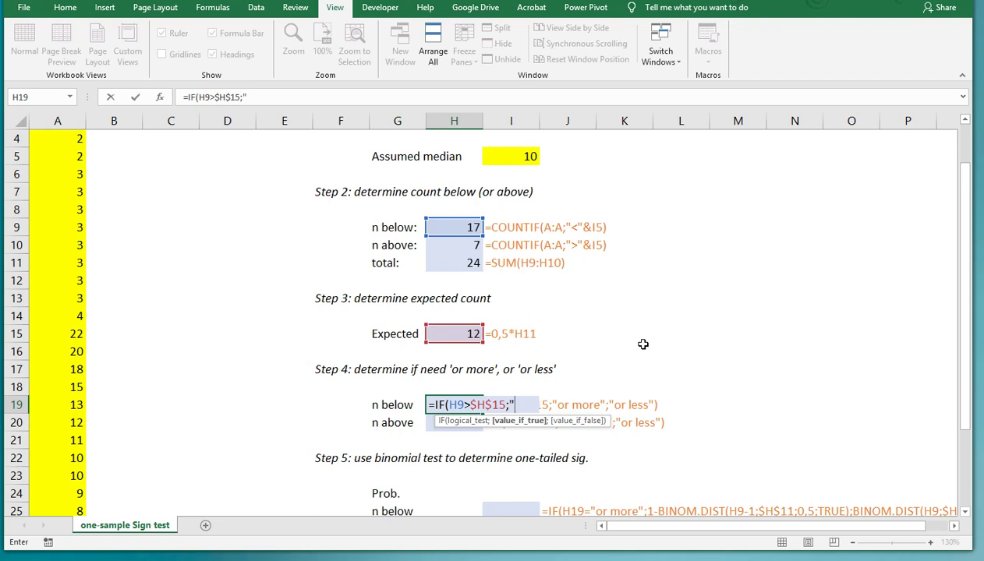
text(or more")
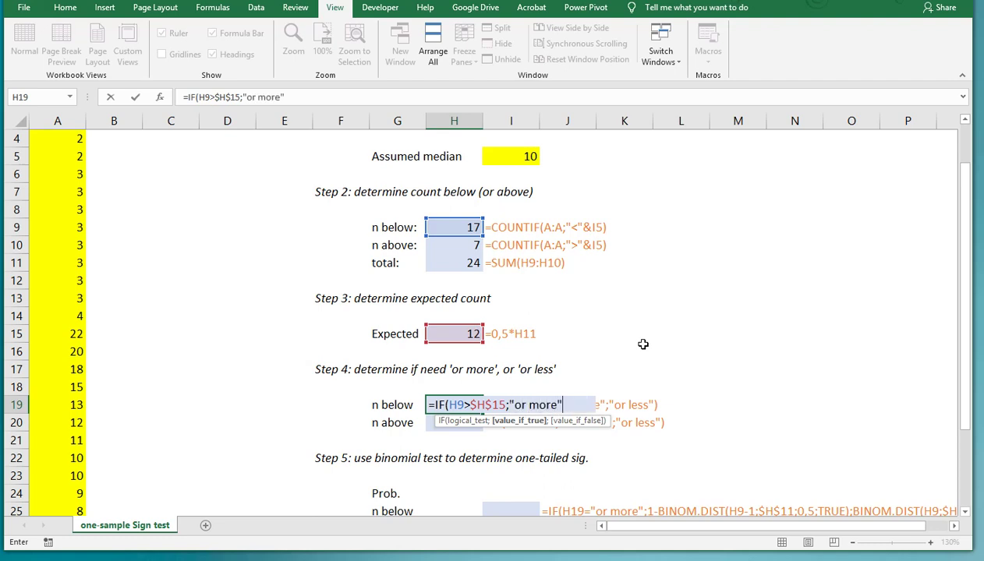
text(;"or less")
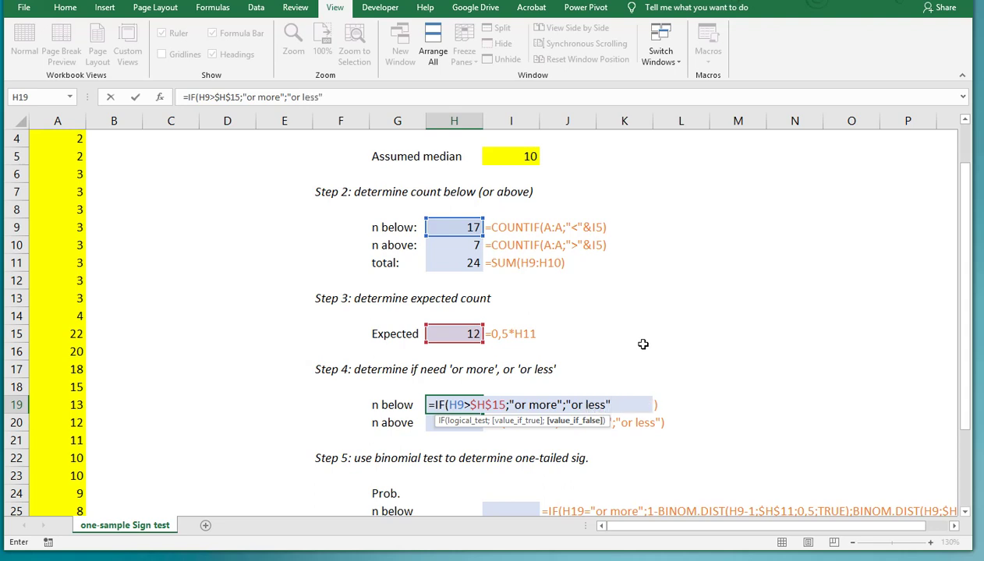
text())
key(ctrl+Return)
Copy the H19 direction formula to the n above cell H20 and check its cell references
key(ctrl+c)
key(Down)
key(ctrl+v)
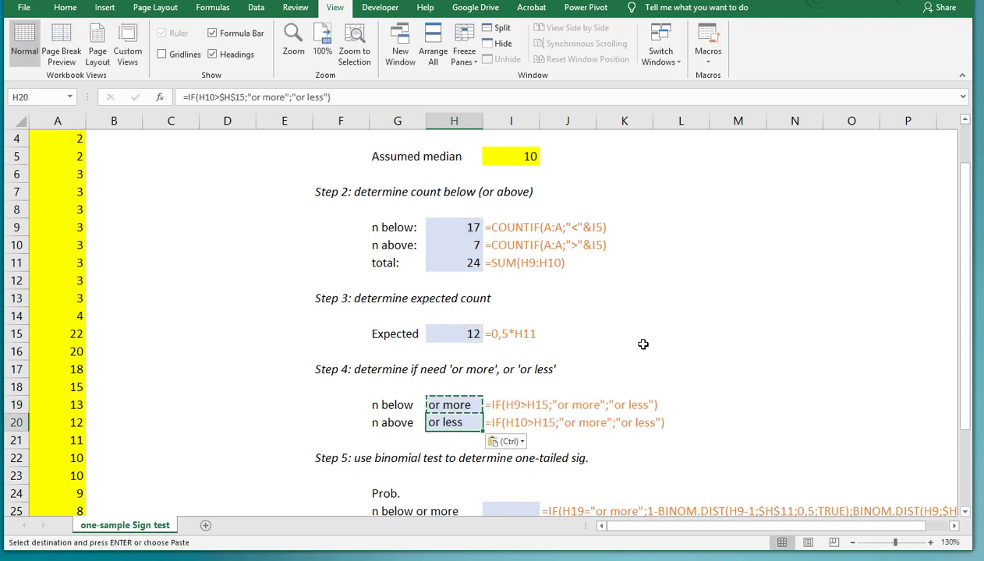
key(F2)
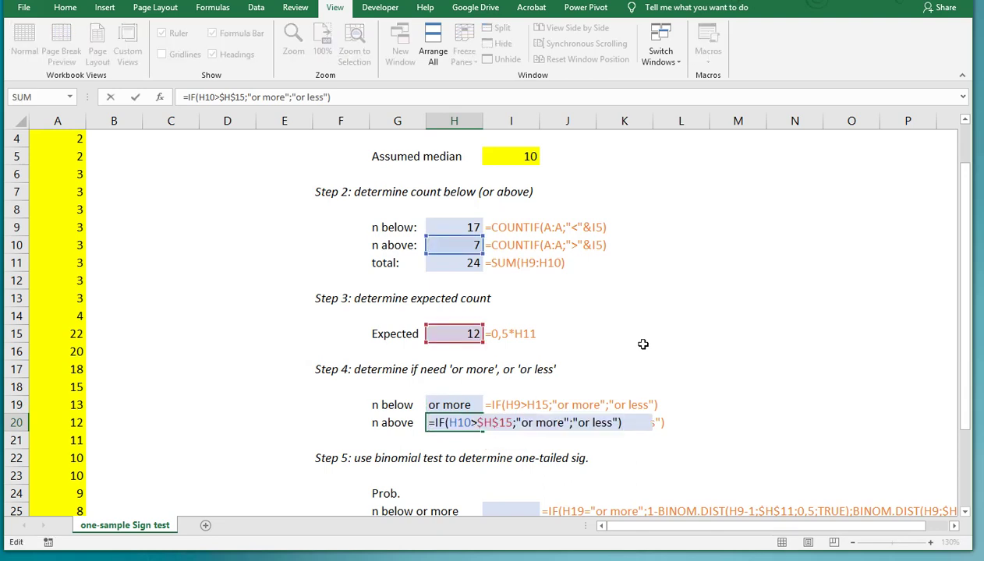
key(ctrl+Return)
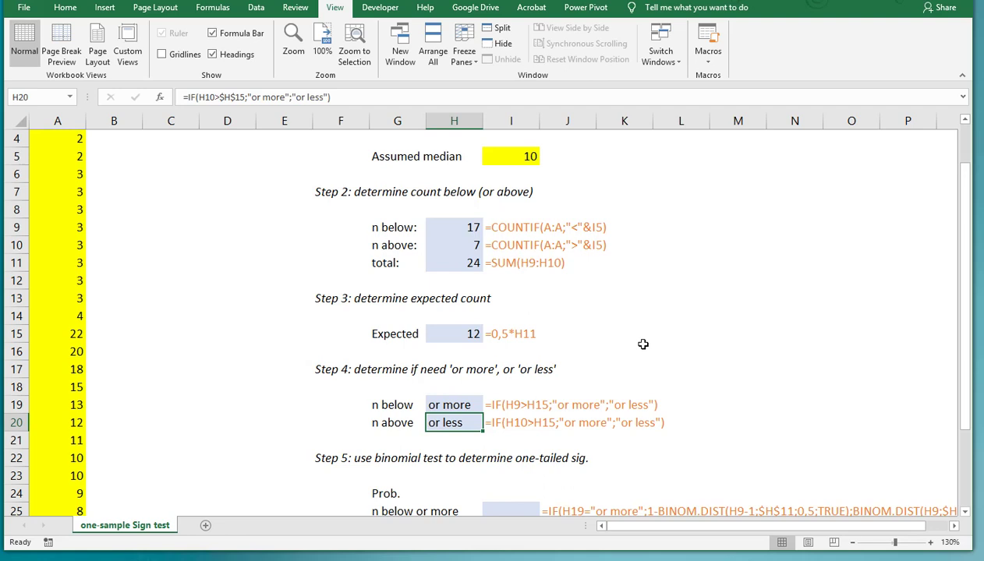
Begin the one-tailed probability formula in I25 with an IF that tests whether H19="or more"
scroll(642, 344, down, 1)
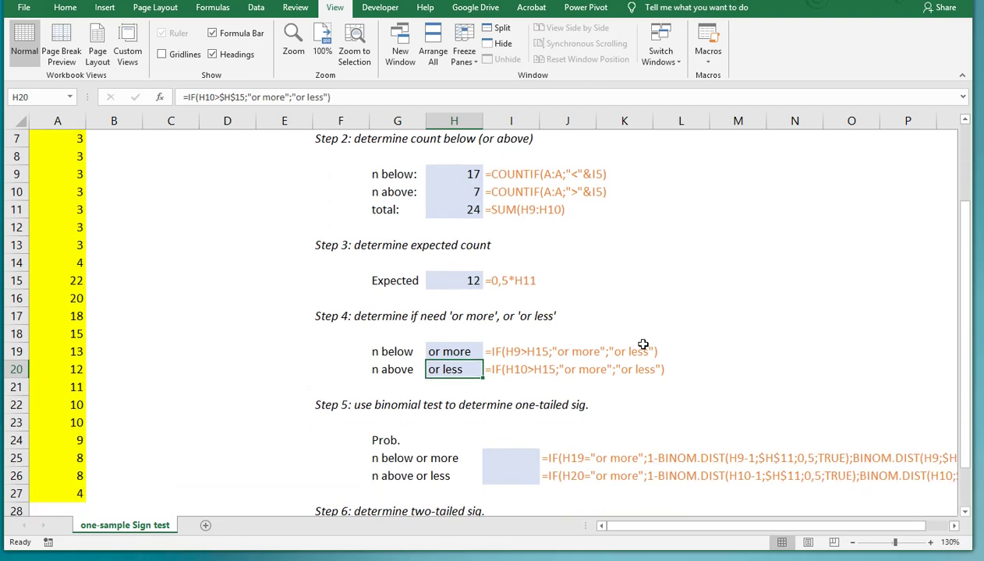
click(524, 460)
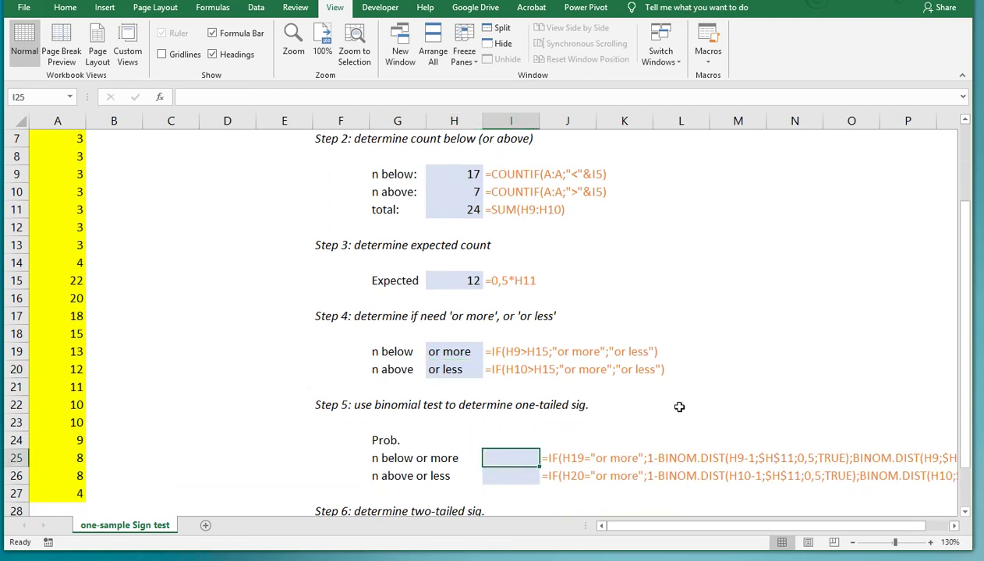
drag(736, 527, 937, 533)
click(952, 527)
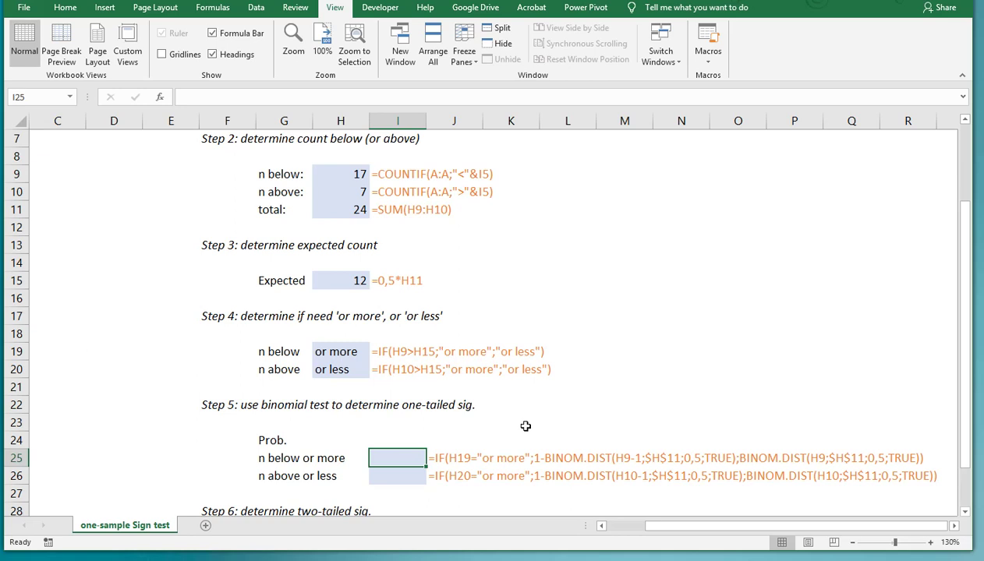
text(=)
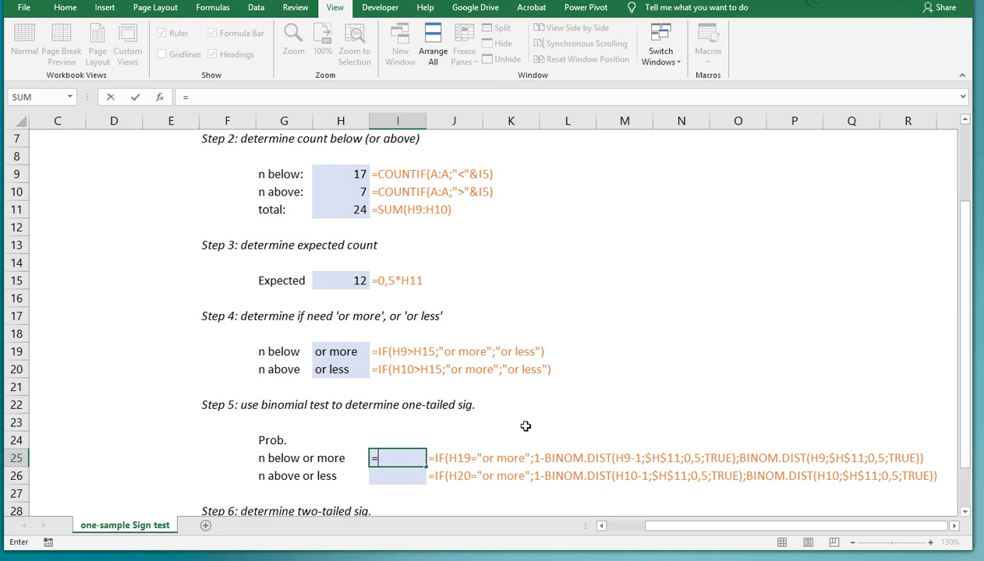
text(IF()
click(333, 352)
text(="or more";)
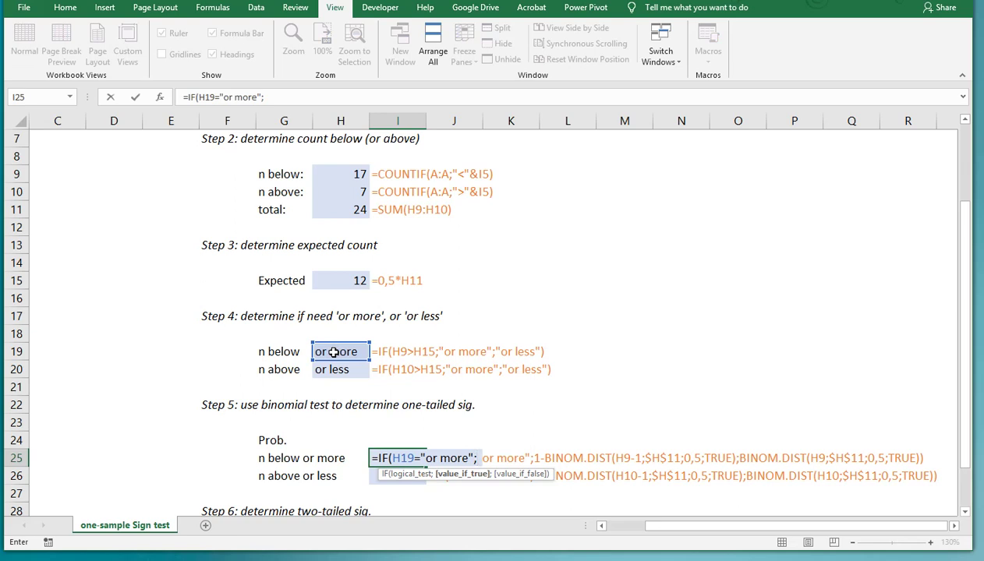
Add 1-BINOM.DIST(H9-1;$H$11;0,5;TRUE) as the value-if-true part of the IF formula in I25
text(1-)
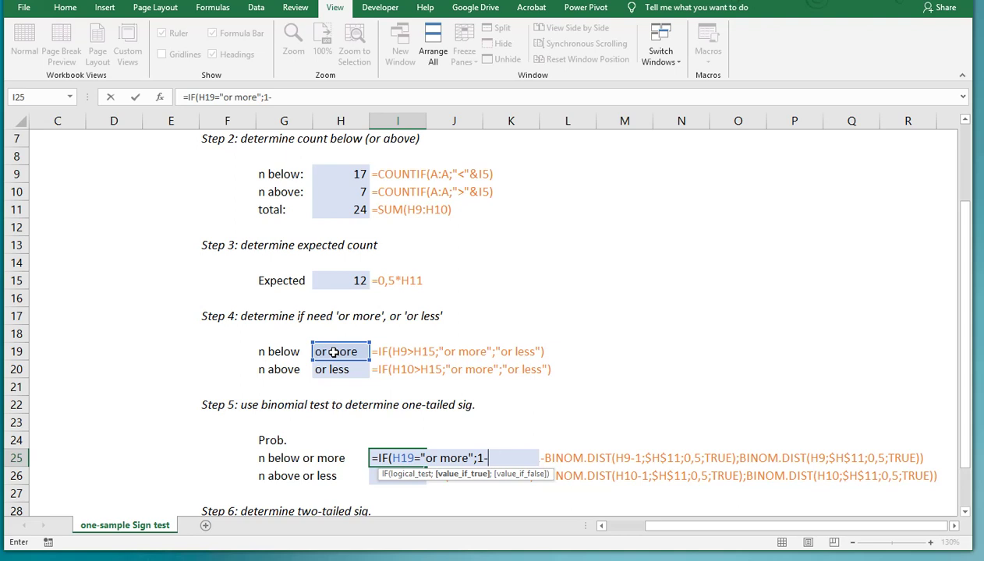
text(BINOM)
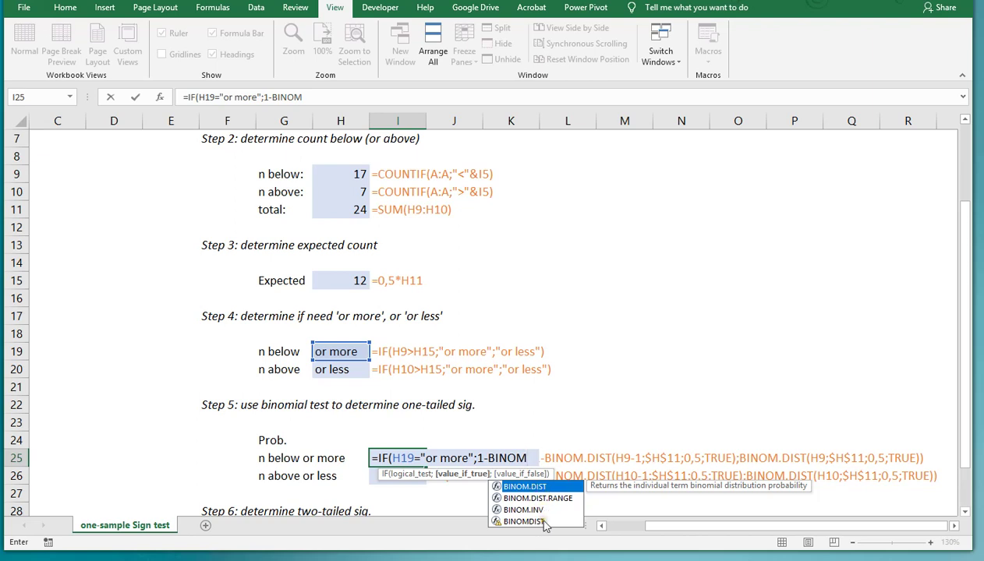
key(Tab)
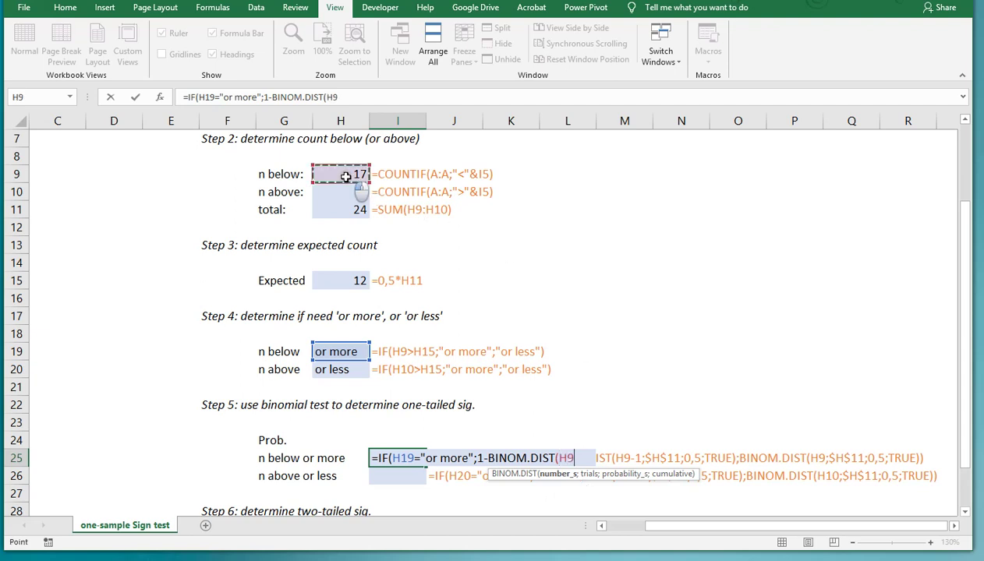
click(345, 177)
text(-1)
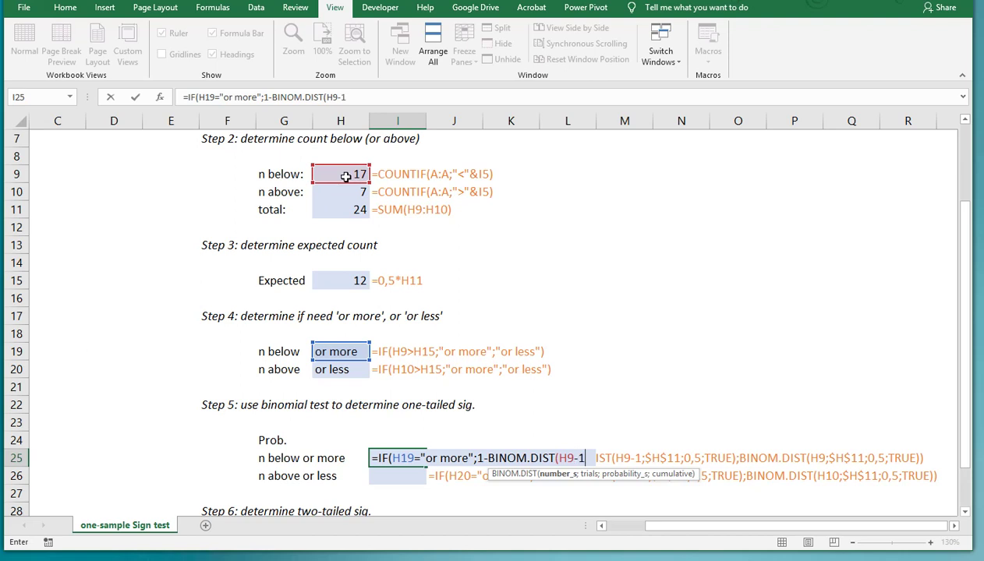
text(;)
click(345, 204)
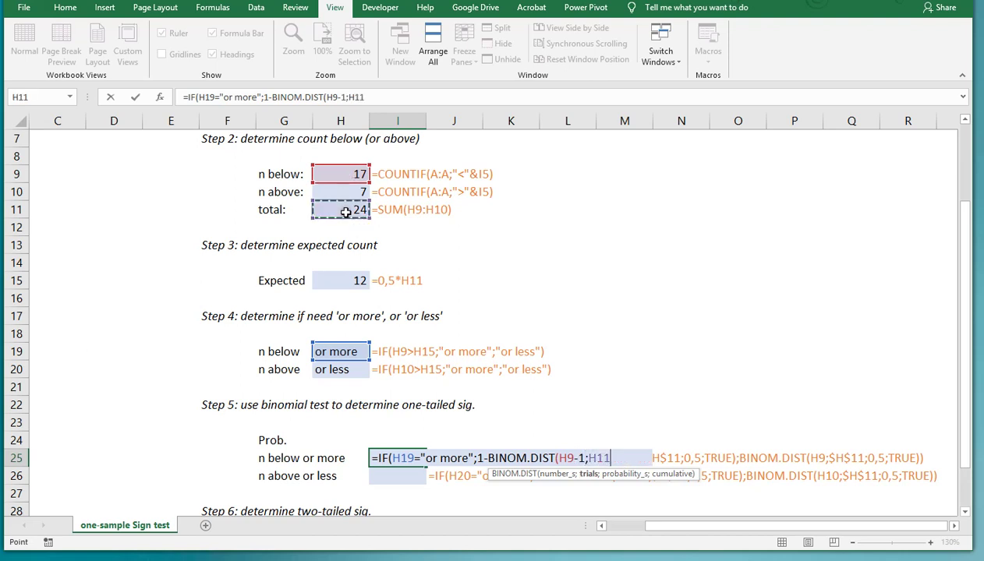
key(F4)
text(;)
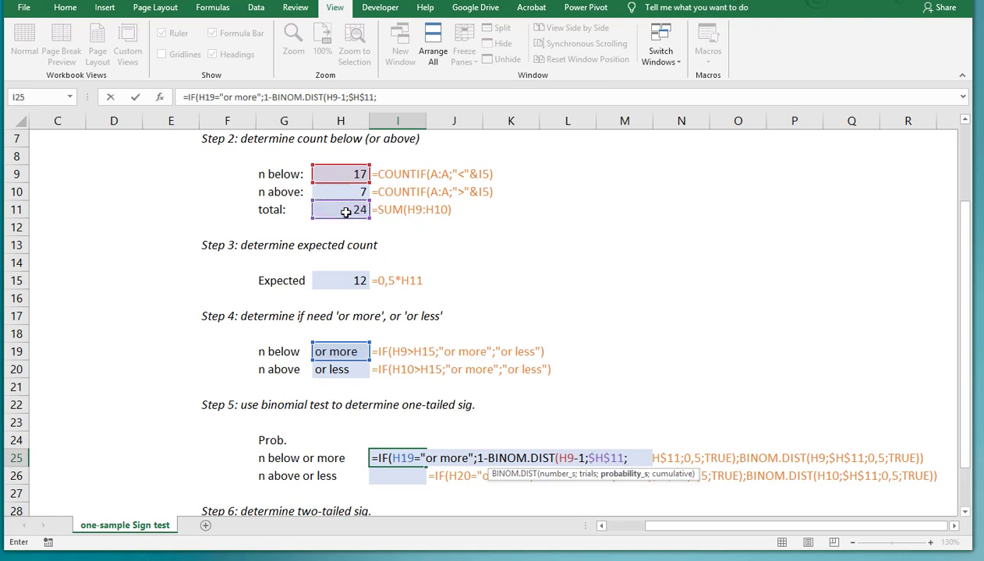
text(0,5;)
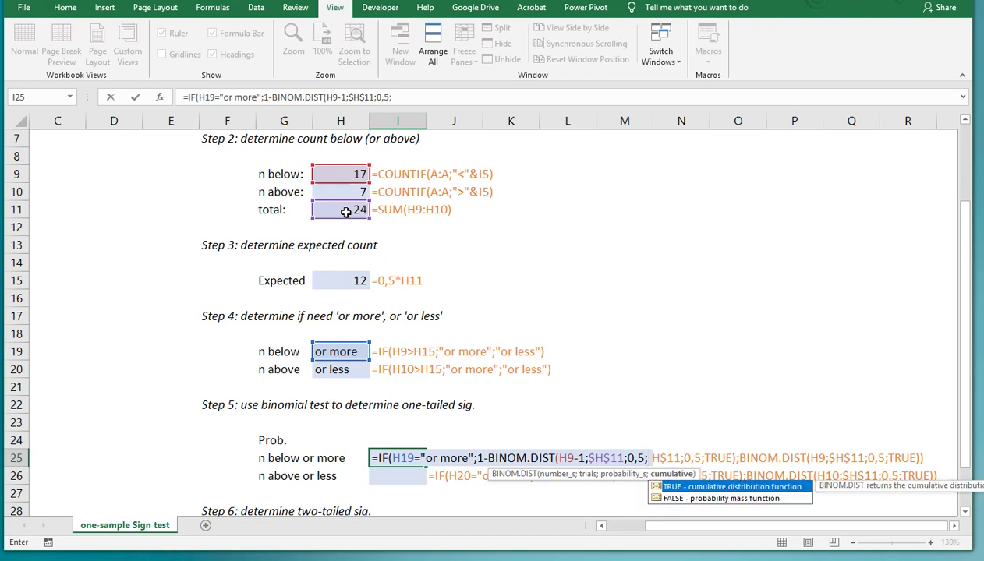
text(TRUE))
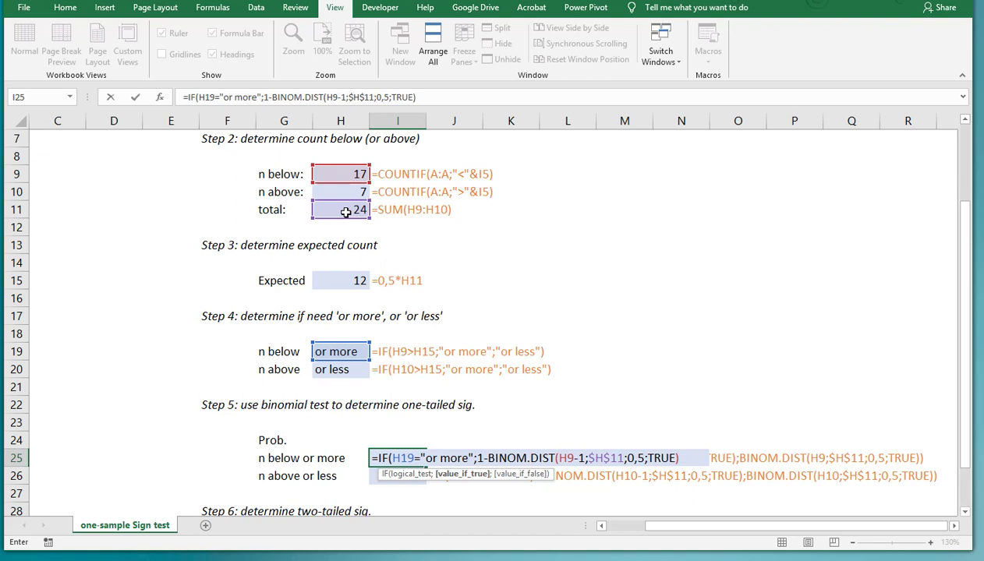
Complete the I25 formula with BINOM.DIST(H9;$H$11;0,5;TRUE) as its value-if-false part and enter it
text(;binom)
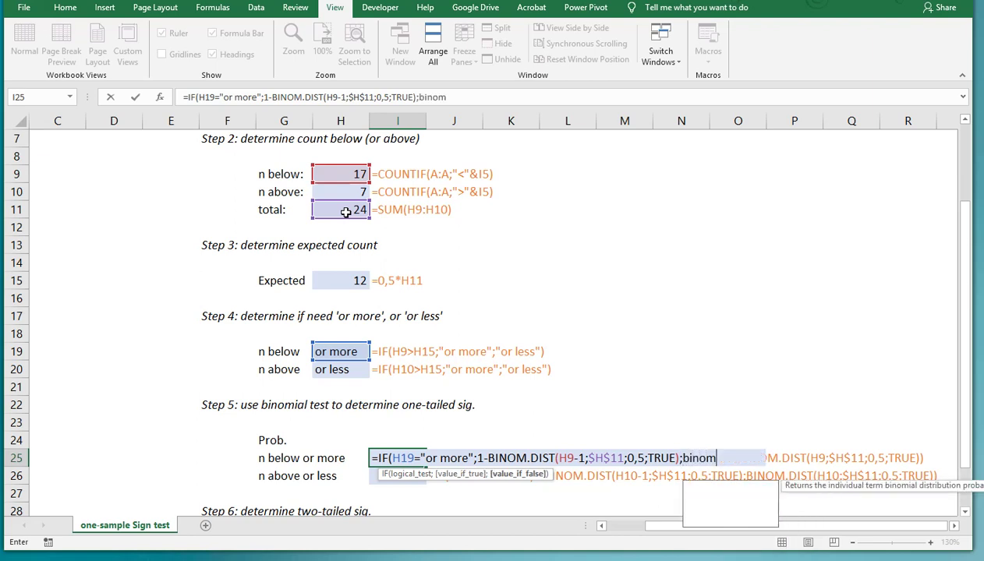
key(Tab)
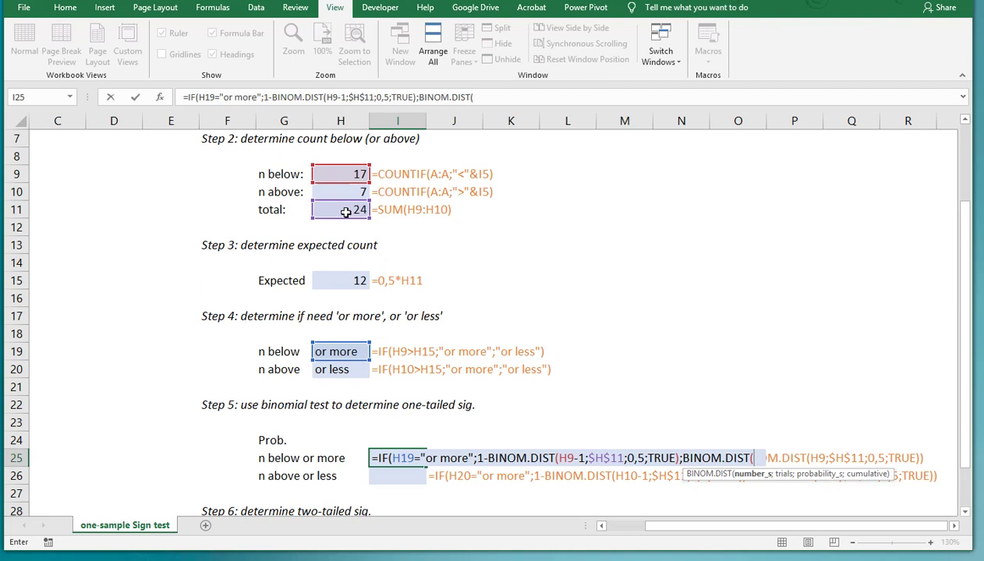
click(347, 173)
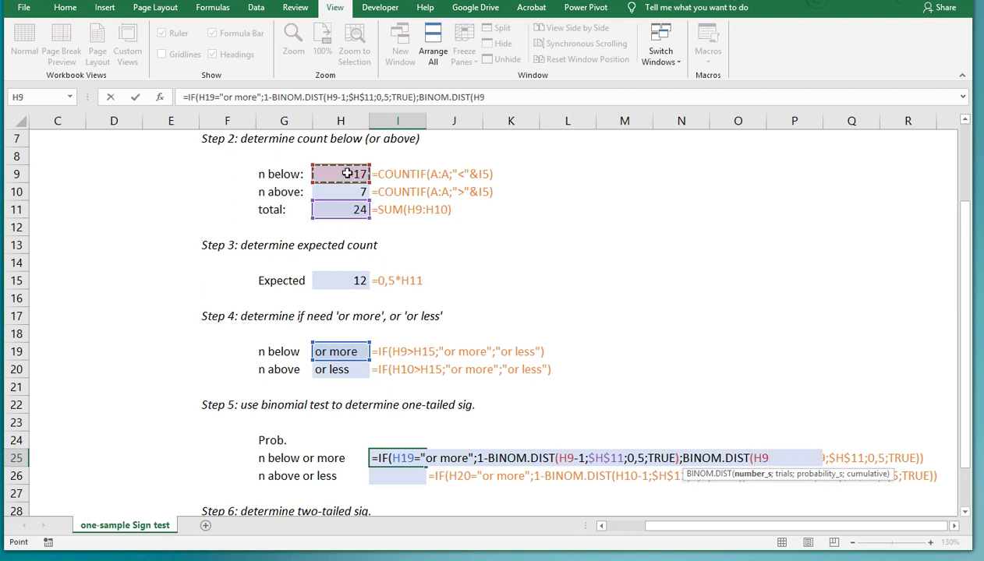
text(;)
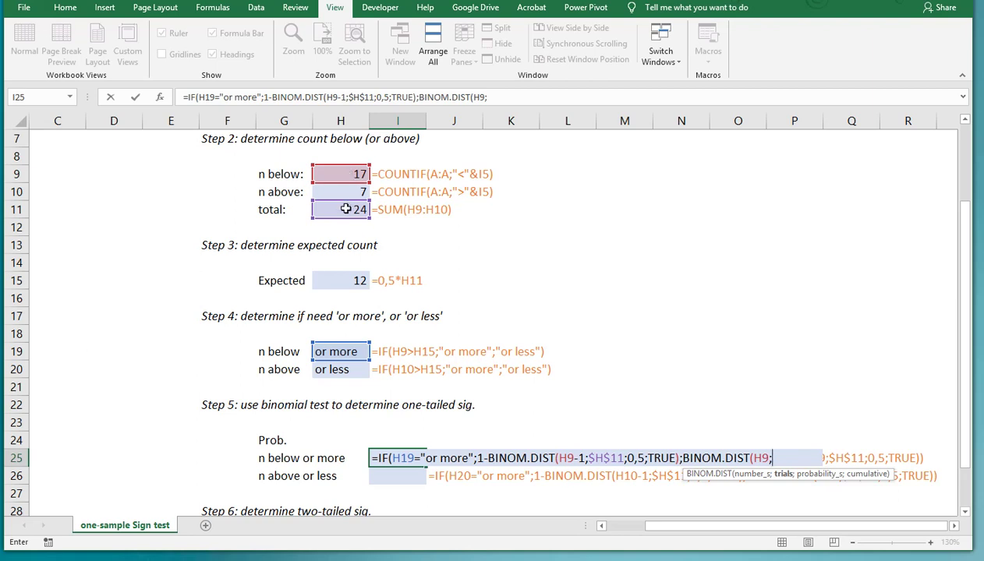
click(345, 209)
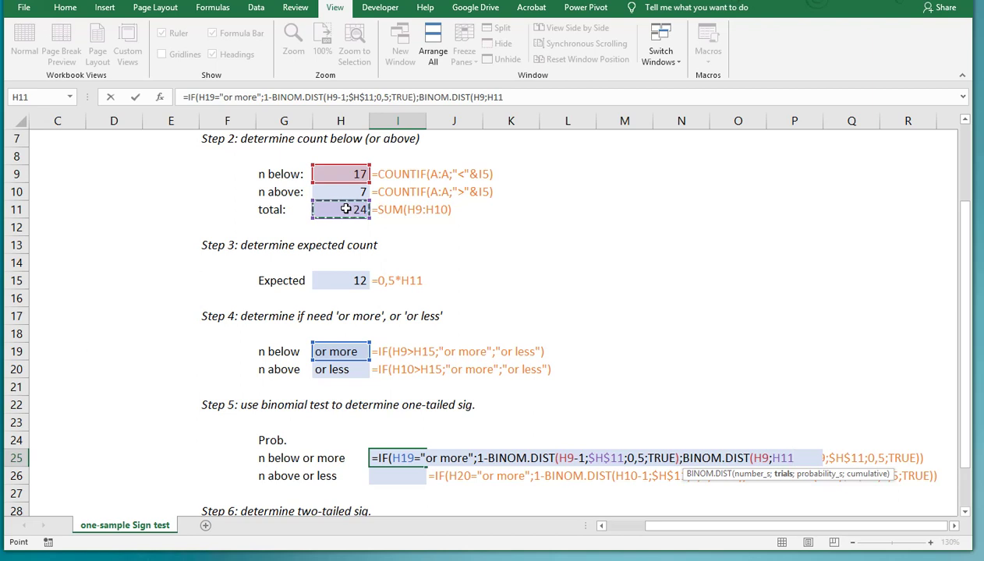
key(F4)
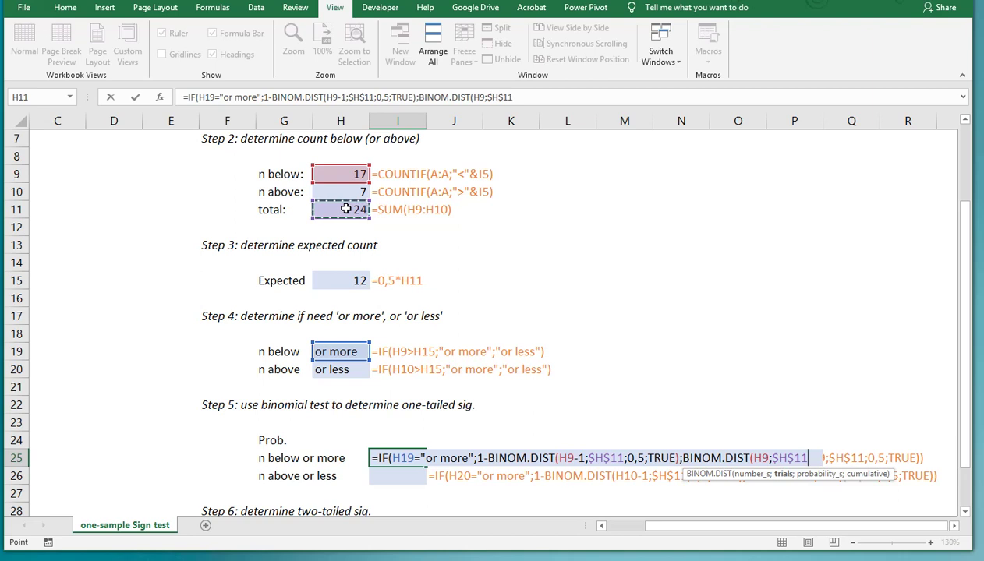
text(;)
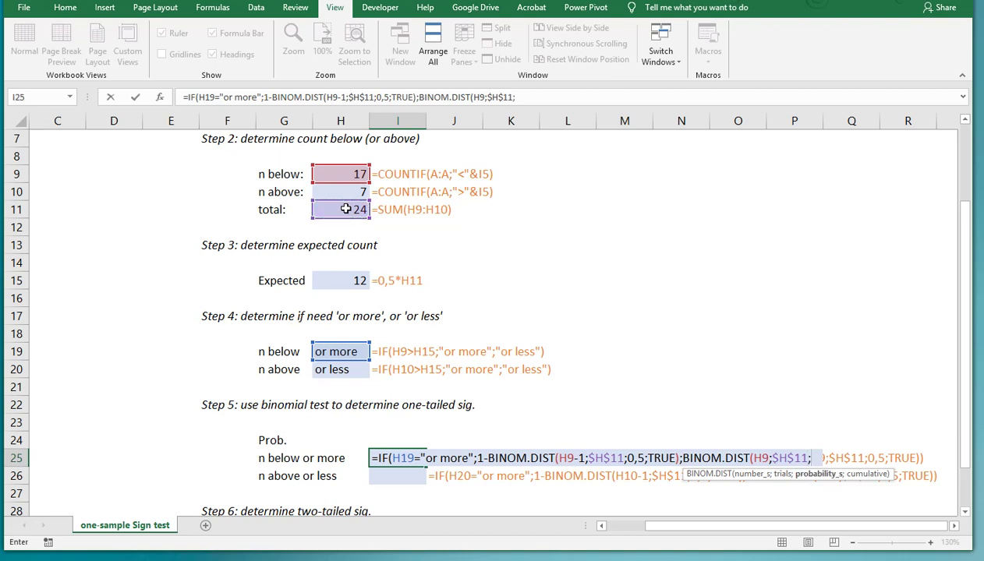
text(0,5)
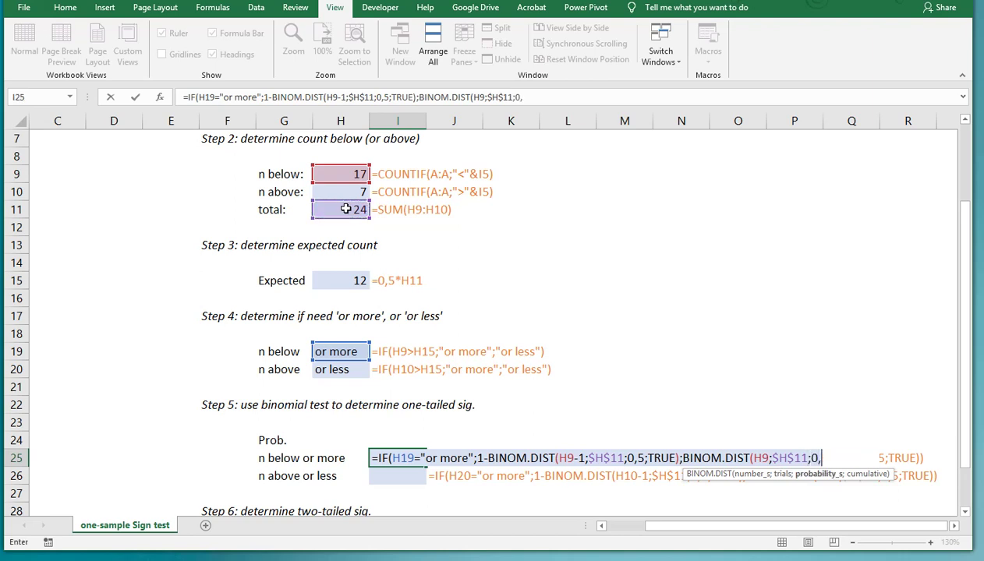
text(;)
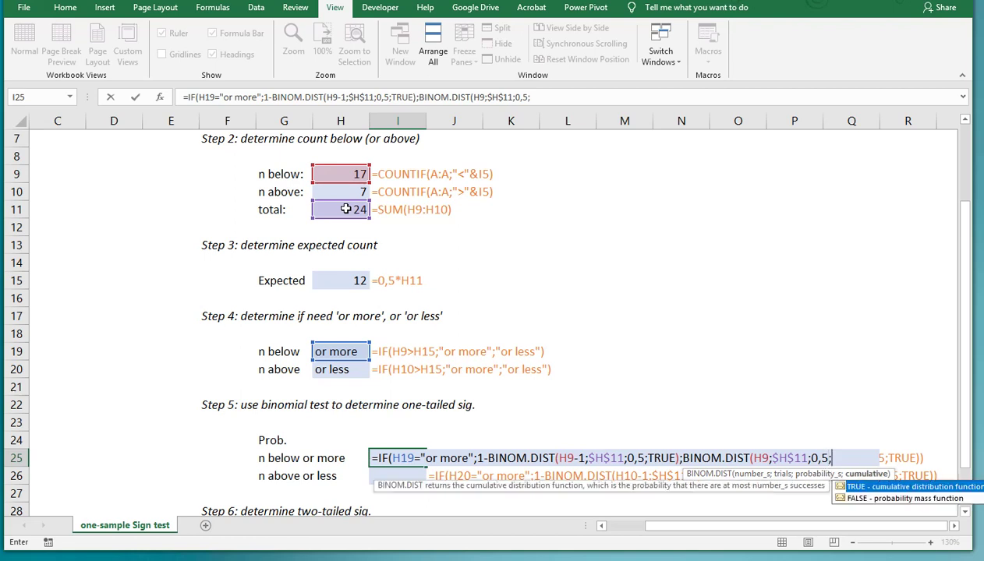
text(TRUE)))
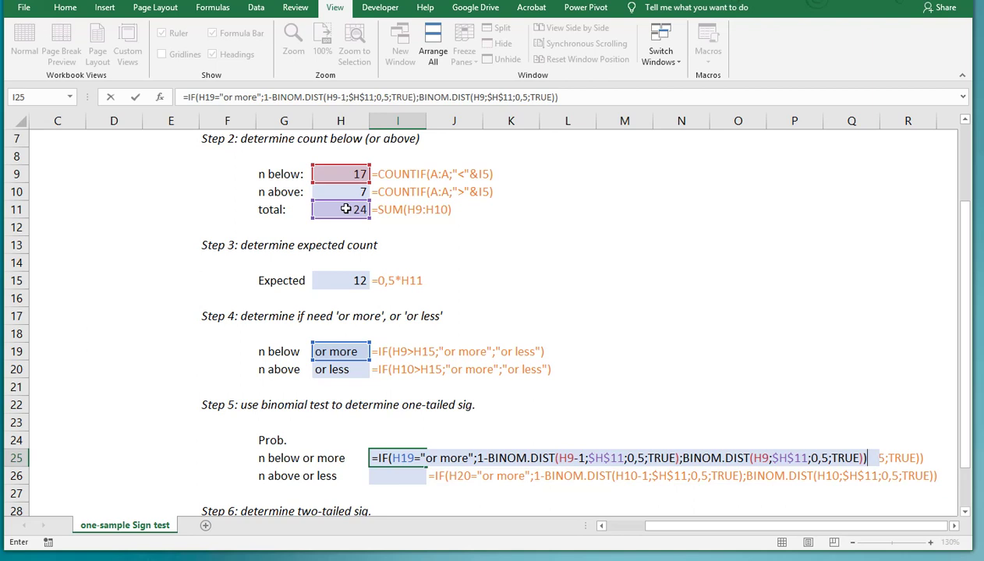
key(Return)
Copy the one-tailed probability formula from I25 to the n above cell I26
key(Up)
key(ctrl+c)
key(Down)
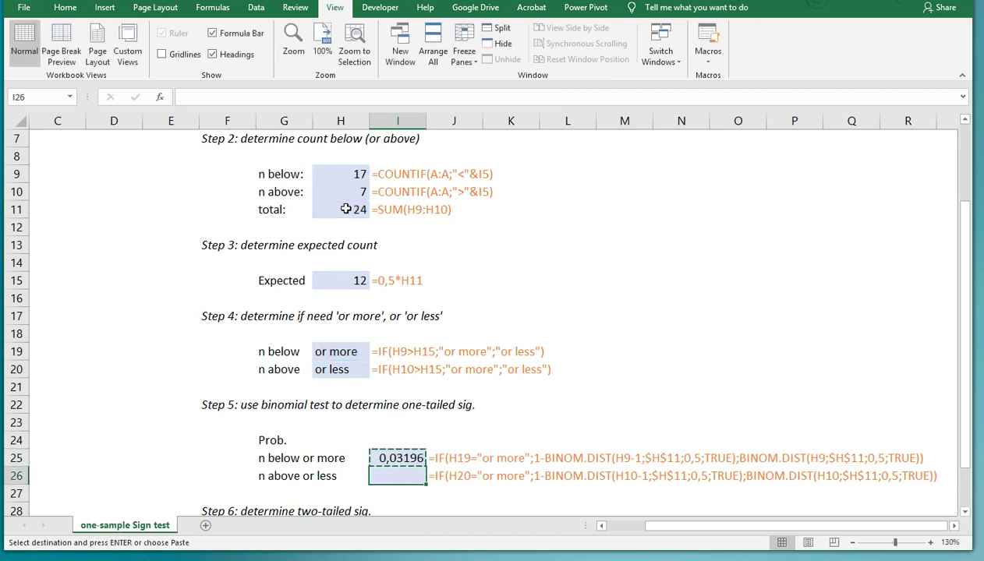
key(ctrl+v)
key(Down)
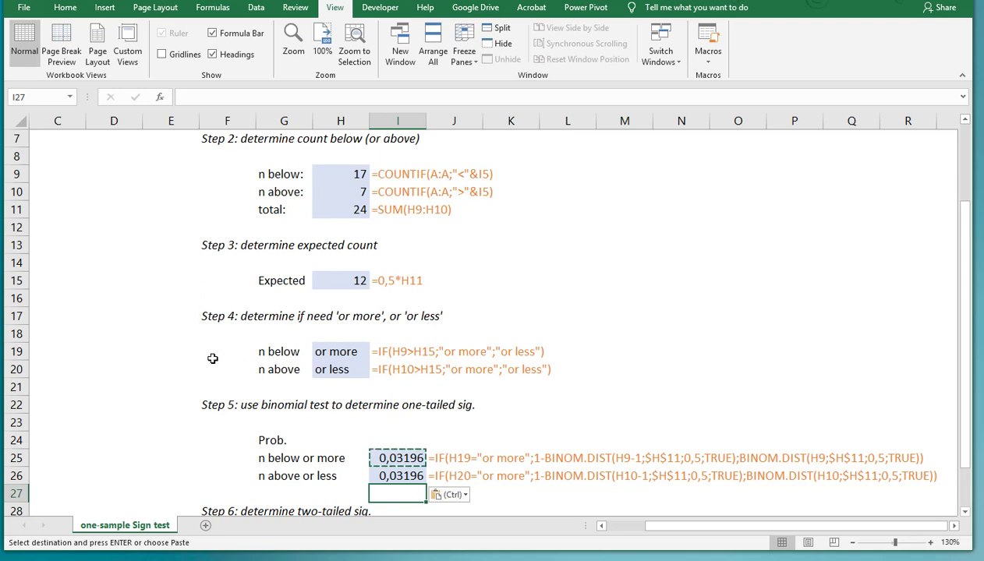
Calculate the two-tailed significance in I30 by doubling the n below one-tailed probability with the formula =I25*2
scroll(218, 359, down, 1)
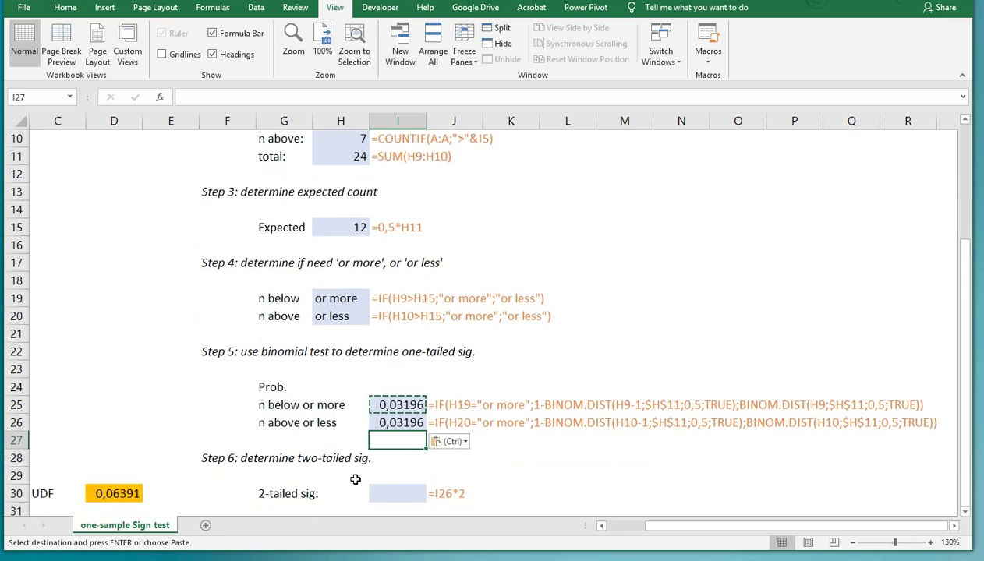
click(397, 496)
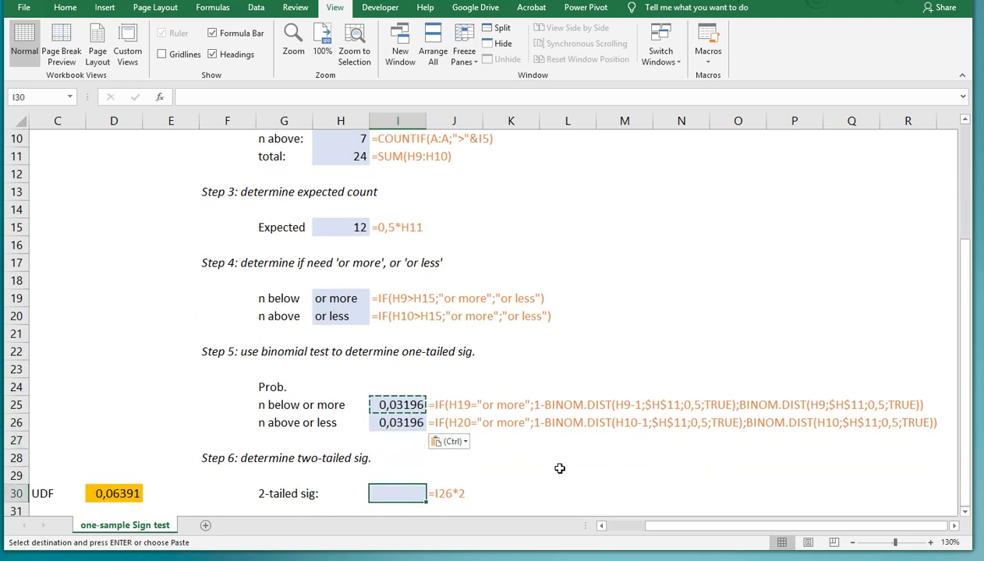
text(=)
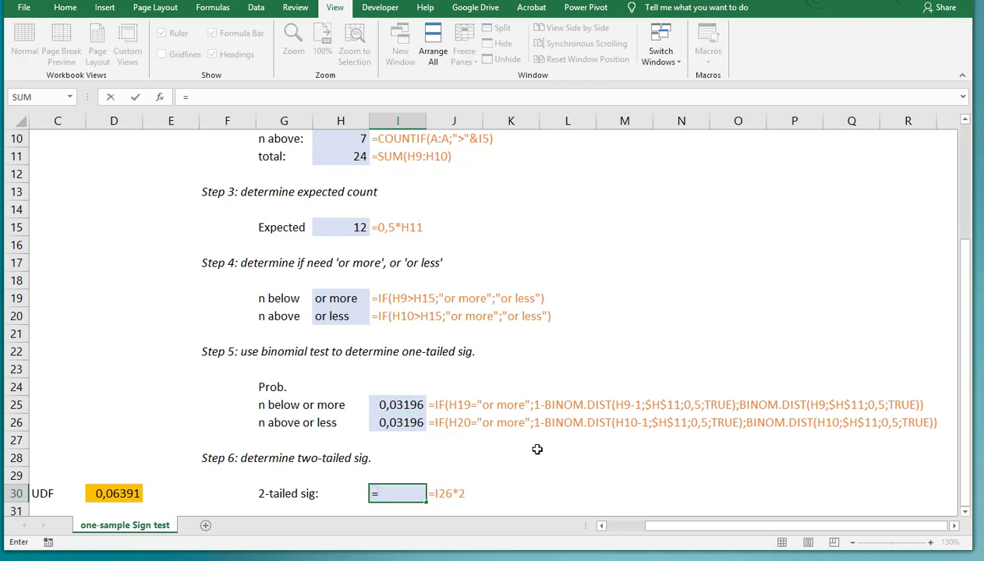
click(418, 405)
text(*)
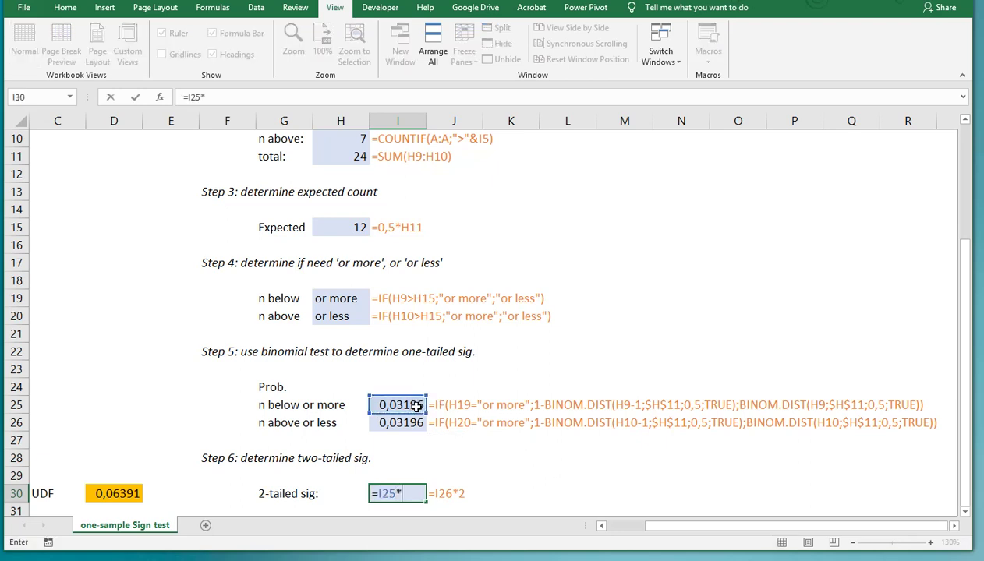
text(2)
key(Return)
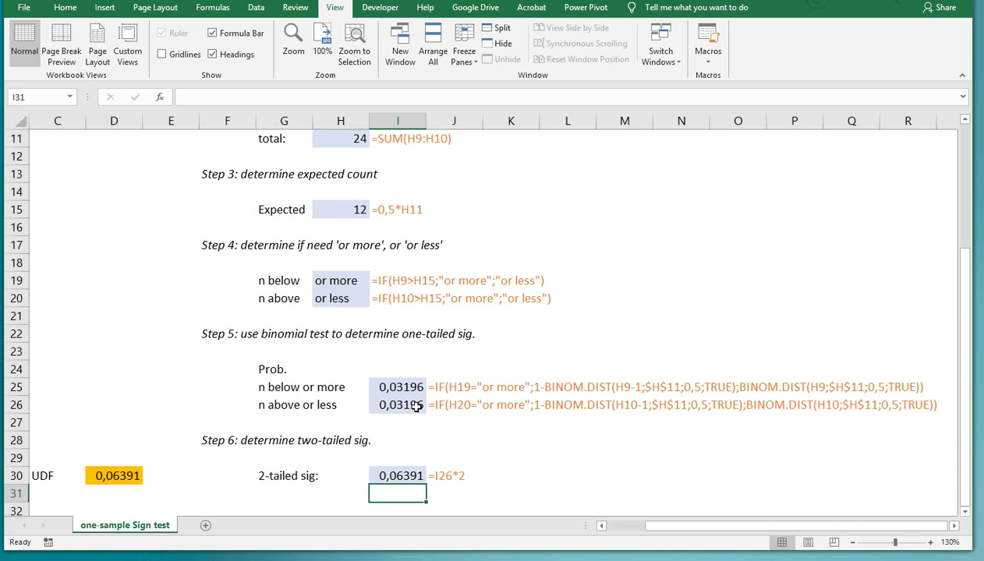
Review the completed sign test steps, the user-defined function formula in D30, and the source data in column A
scroll(417, 406, up, 3)
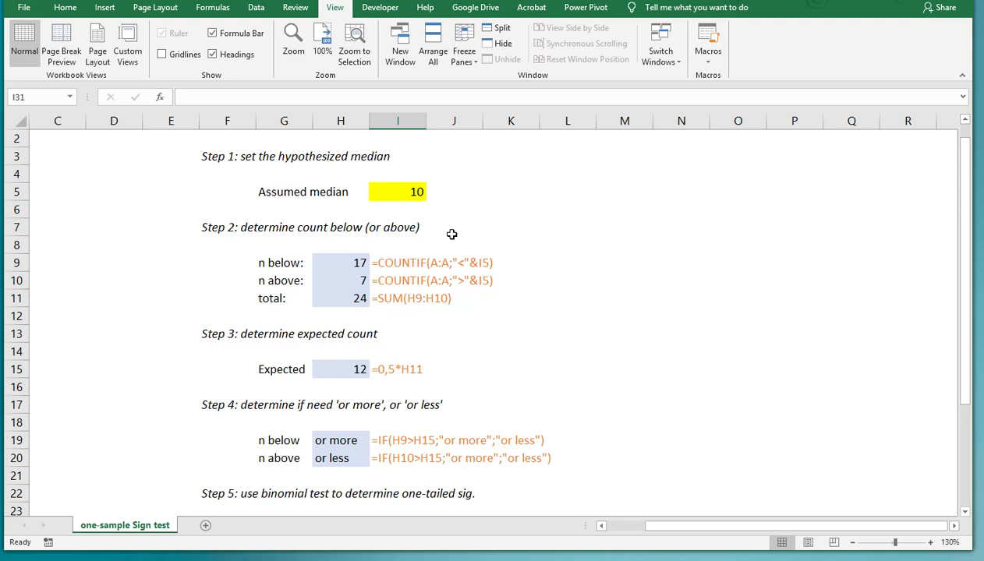
scroll(451, 234, down, 3)
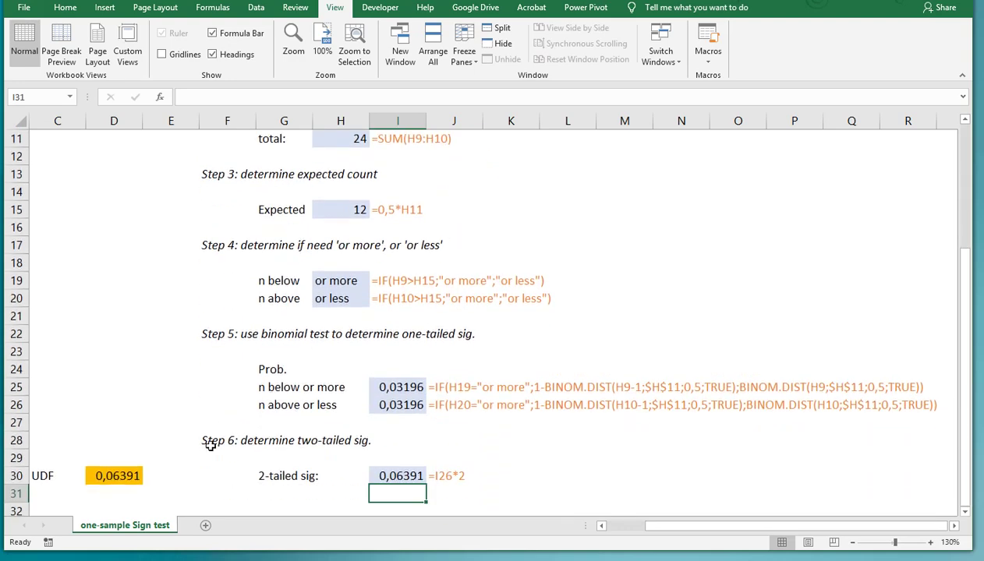
click(125, 471)
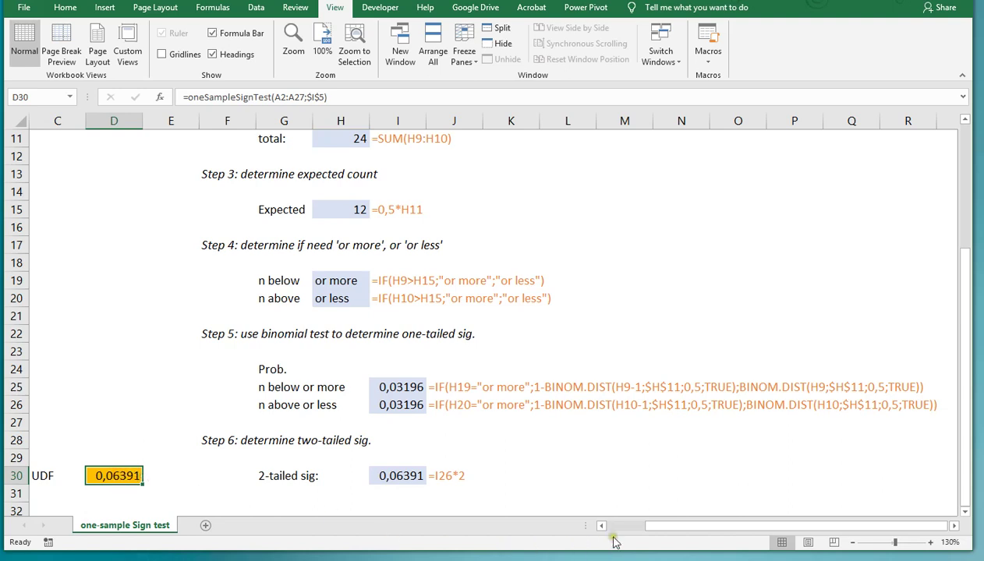
drag(670, 532, 621, 533)
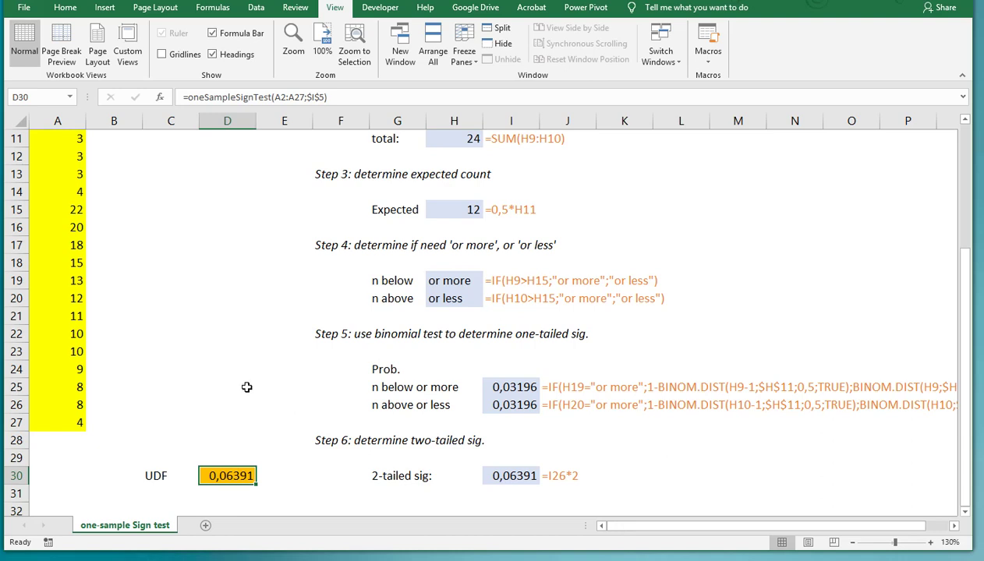
scroll(246, 388, up, 1)
scroll(246, 387, up, 3)
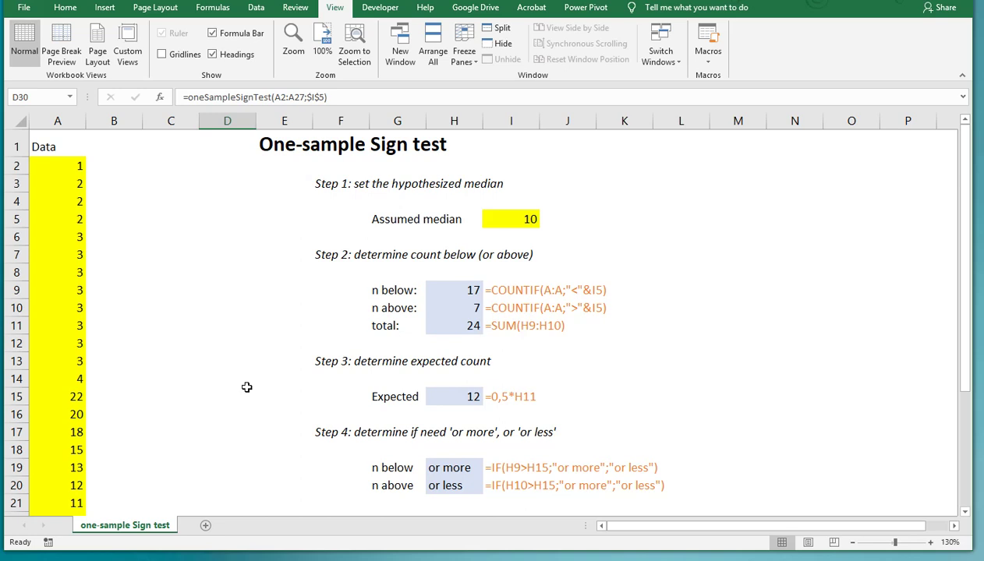
scroll(246, 388, down, 2)
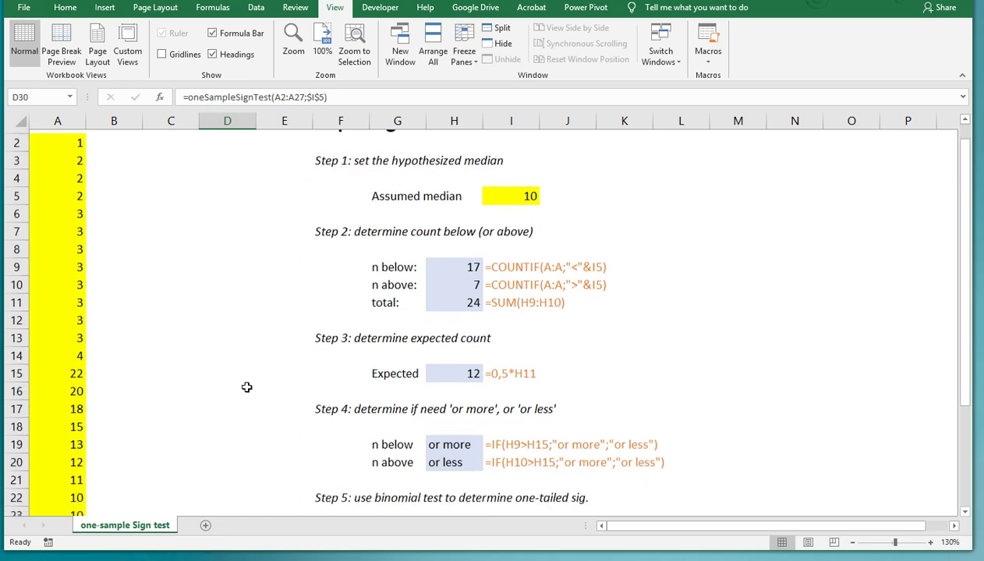
scroll(247, 387, up, 2)
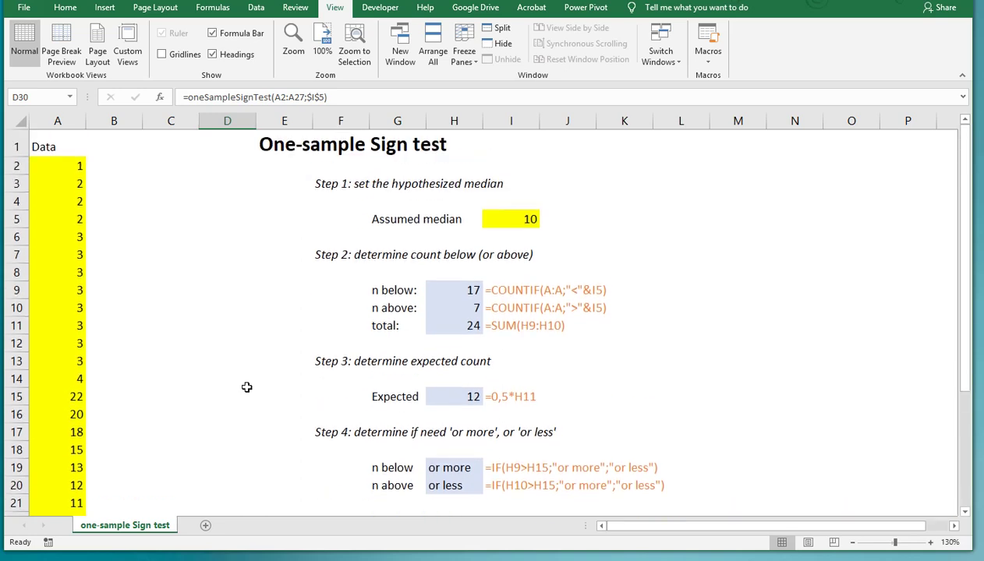